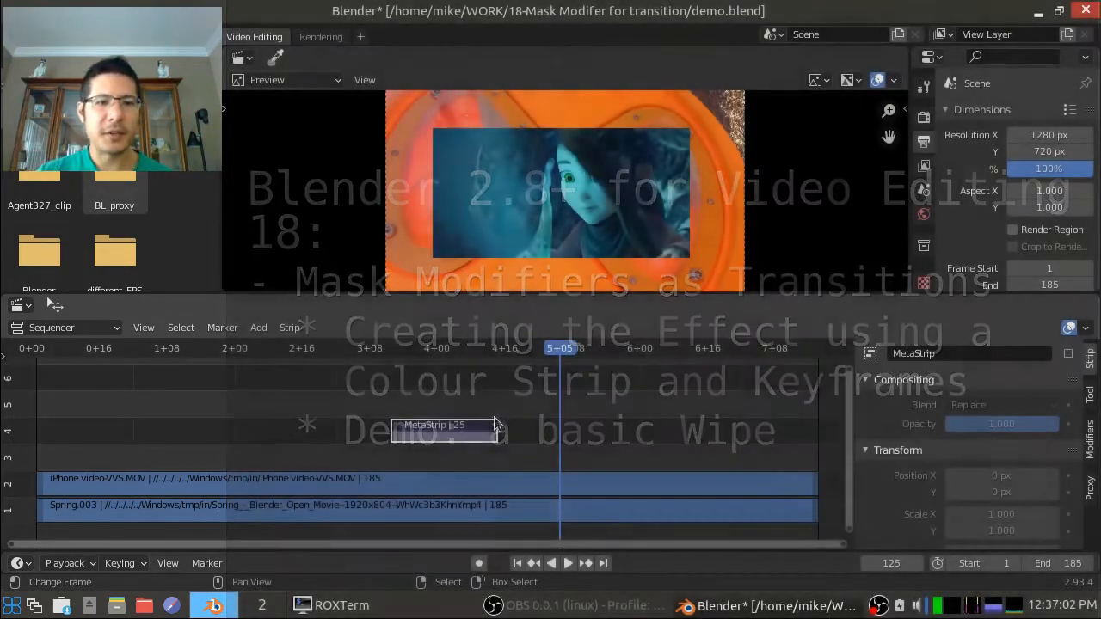
Step: Scrub and play through the section around the MetaStrip to examine the existing masked overlay of the two videos
mouse_move(428, 441)
mouse_down()
mouse_move(467, 441)
mouse_move(440, 442)
mouse_up()
click(331, 481)
key(space)
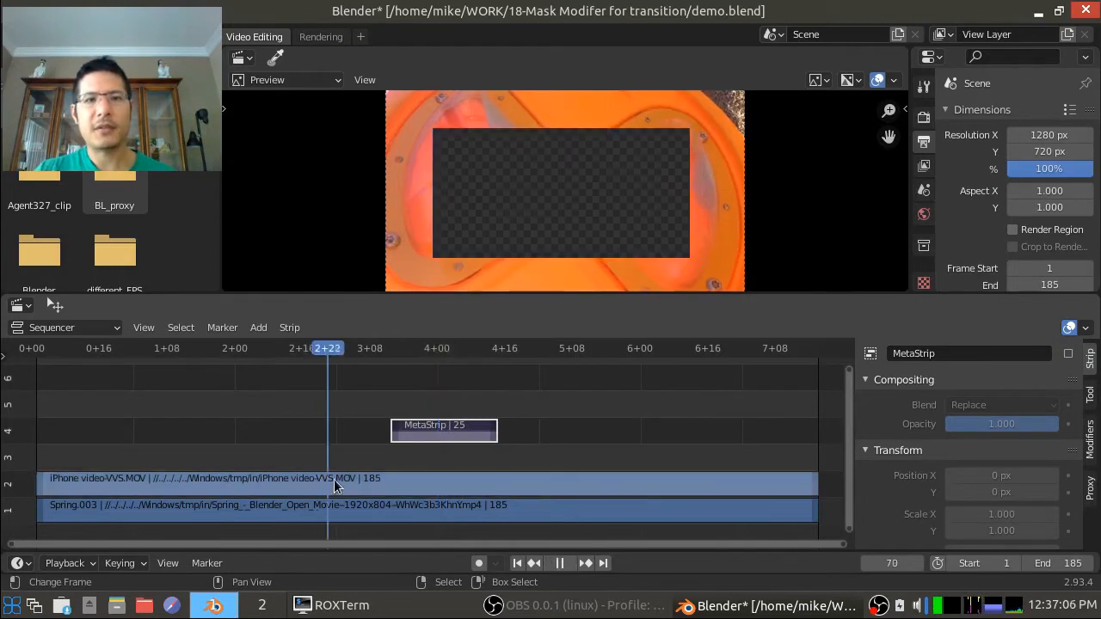
drag(409, 482, 440, 430)
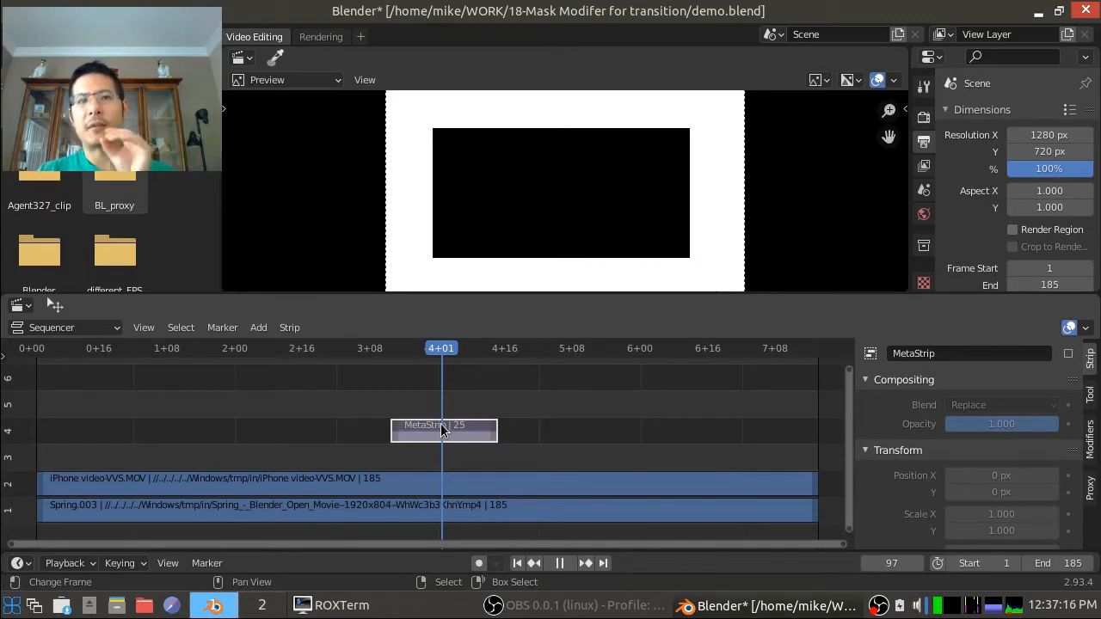
drag(440, 423, 450, 424)
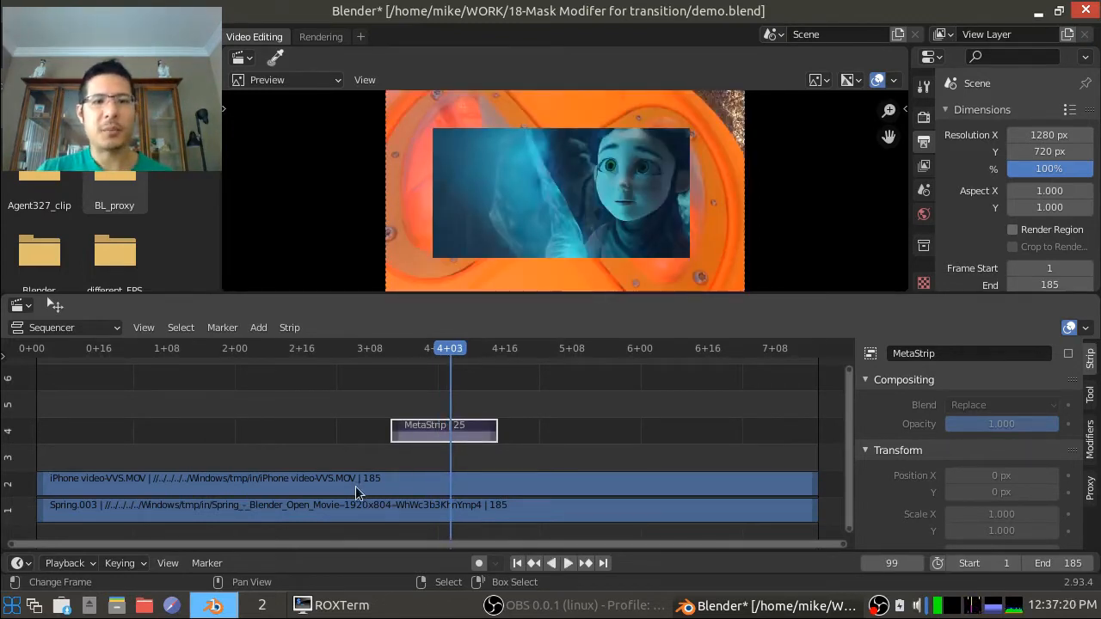
drag(356, 487, 535, 491)
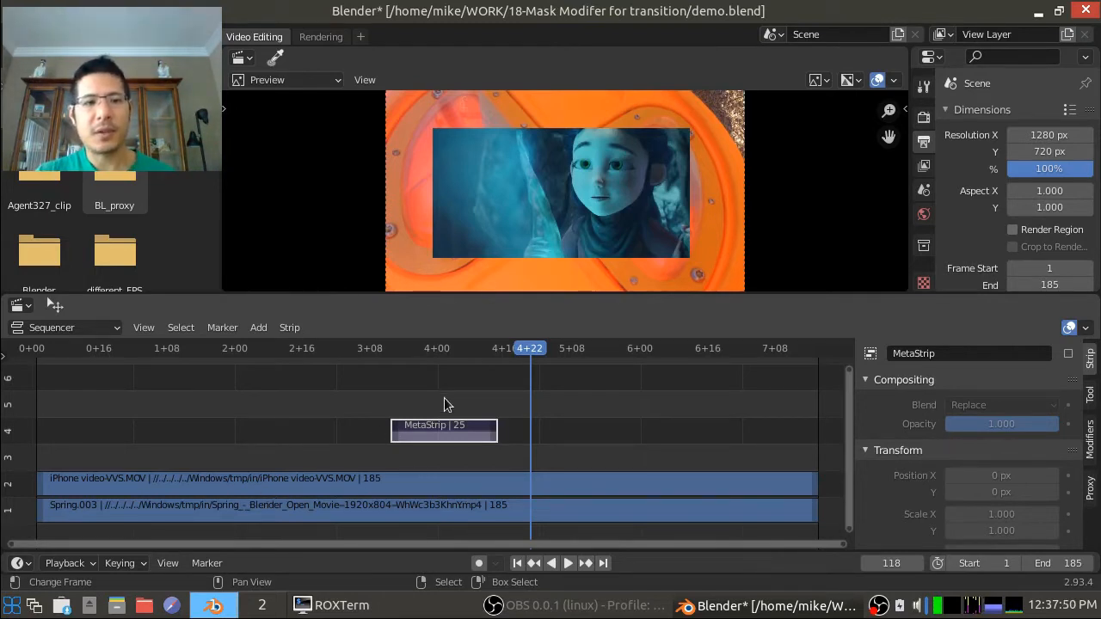
drag(435, 393, 454, 443)
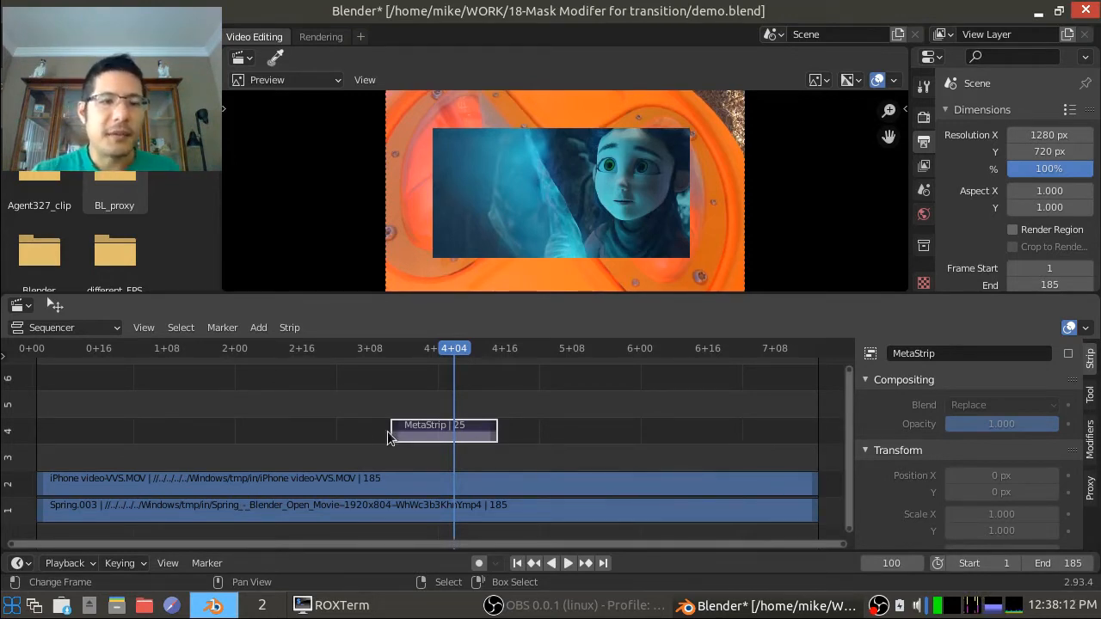
Step: Play the footage before, from the start of, and after the MetaStrip to examine where a transition would begin and end
click(320, 430)
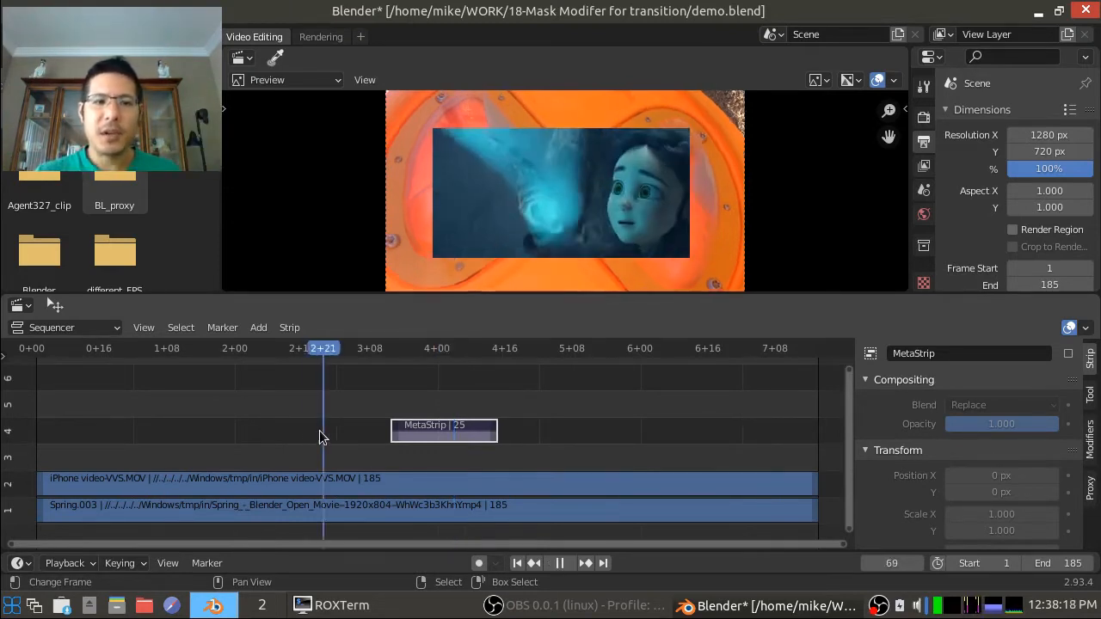
key(space)
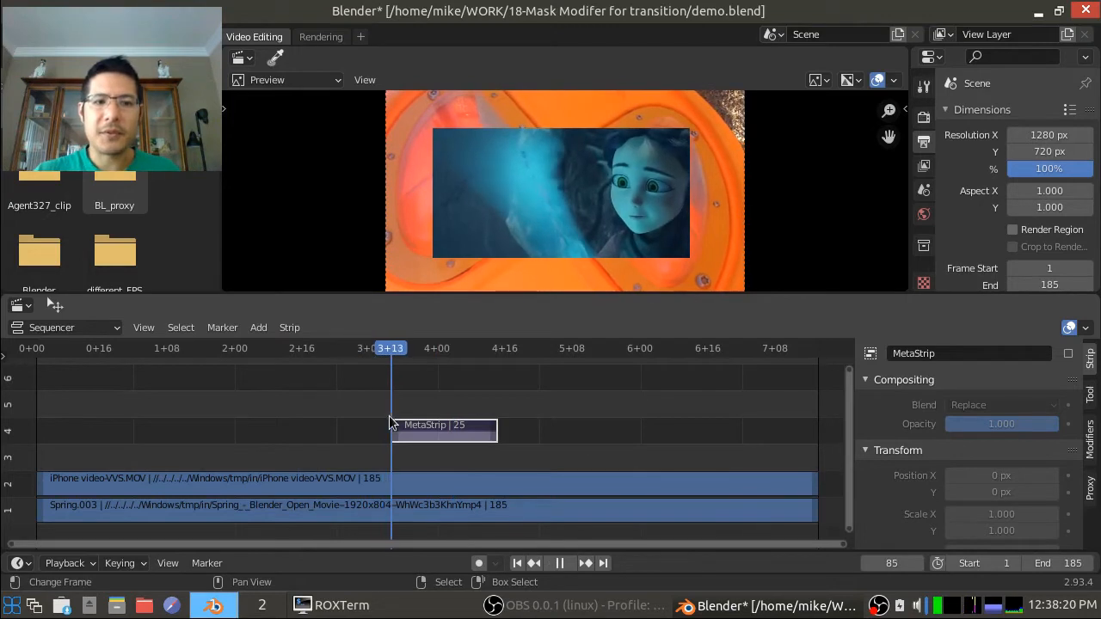
key(space)
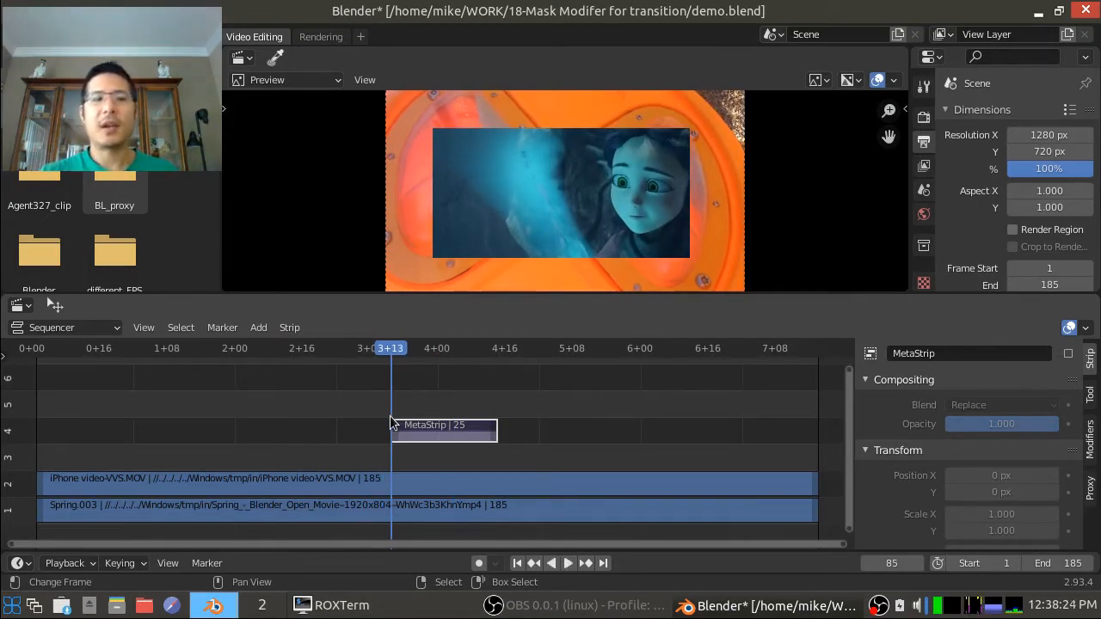
click(501, 398)
key(space)
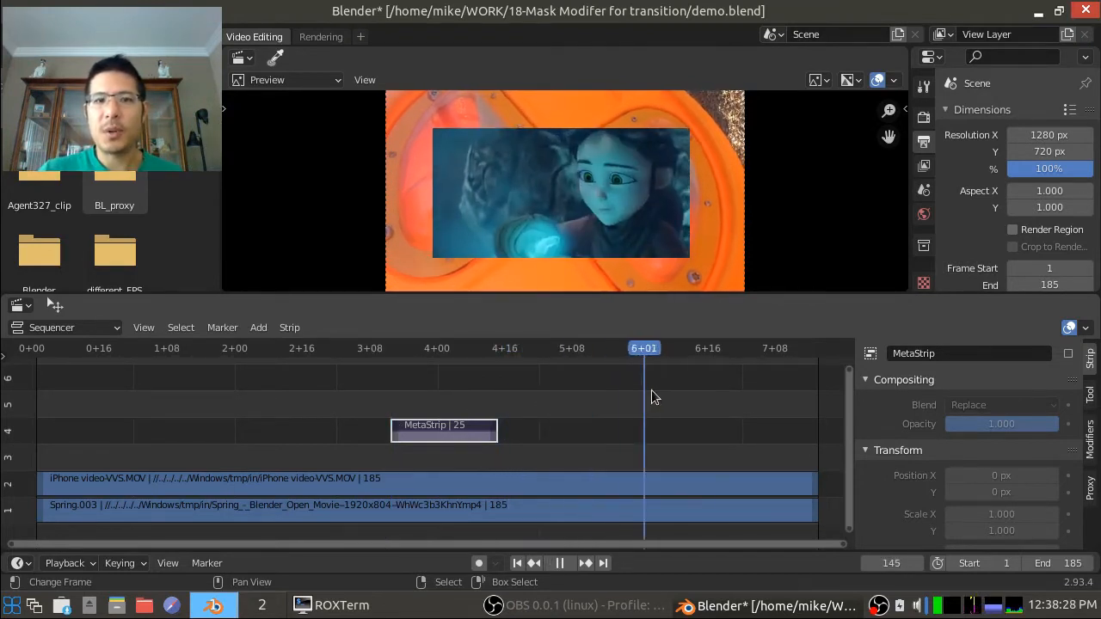
key(space)
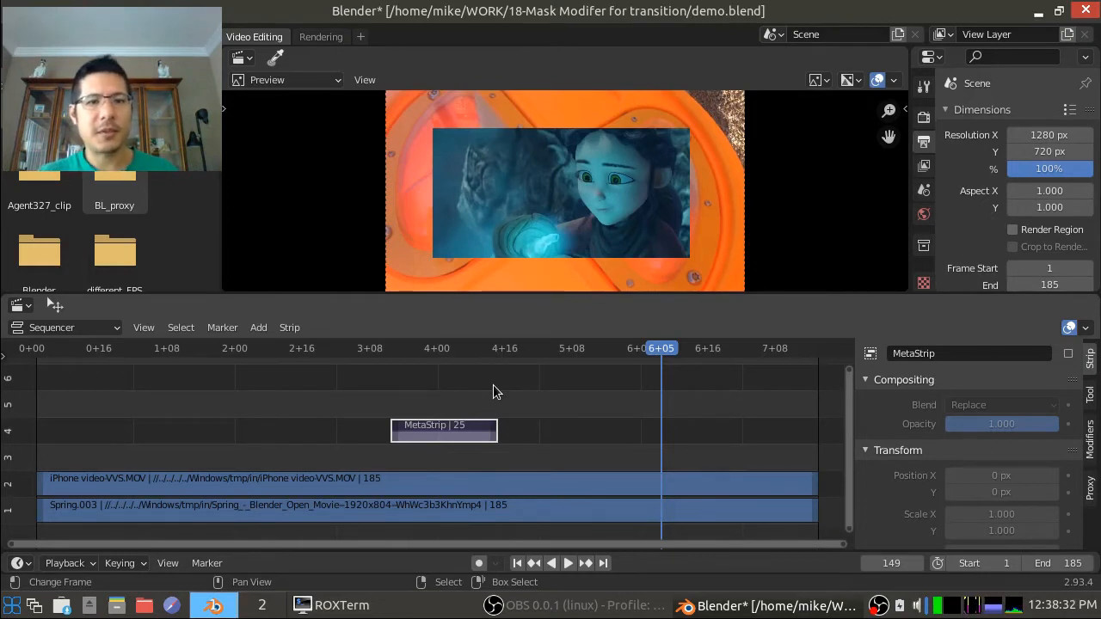
drag(492, 385, 495, 381)
key(space)
key(space)
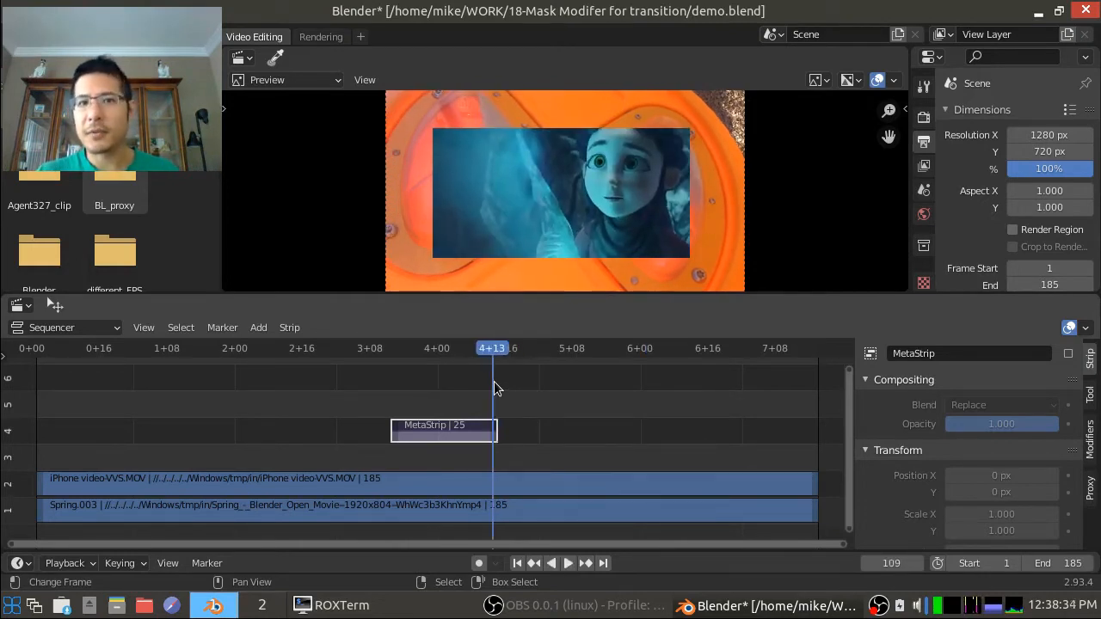
click(548, 389)
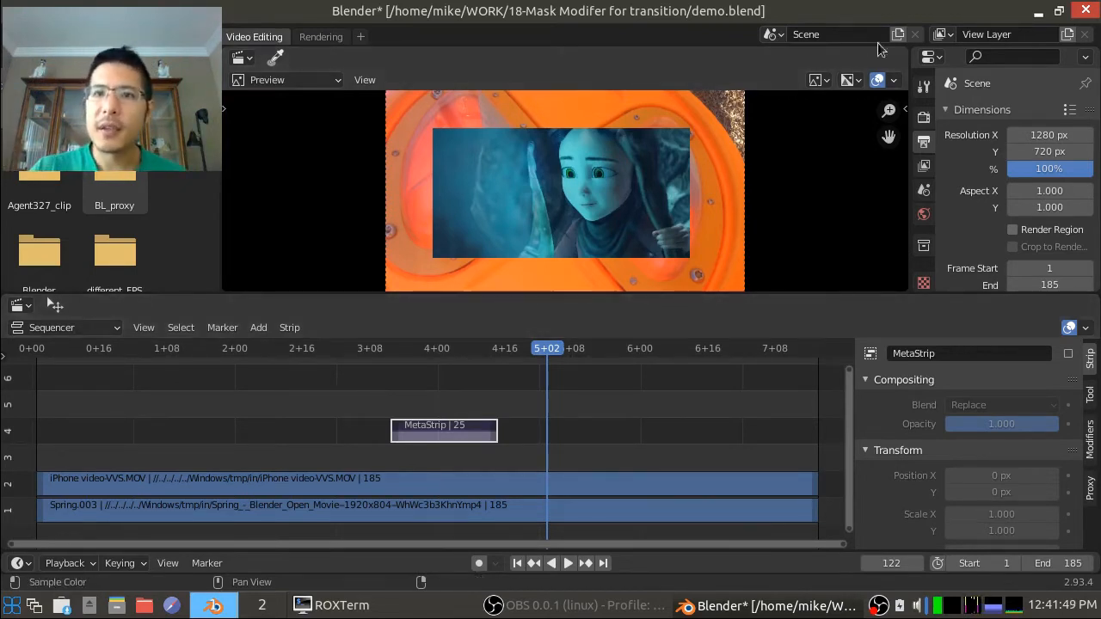
Step: Create a full copy of the scene and delete the MetaStrip from the copy
click(897, 34)
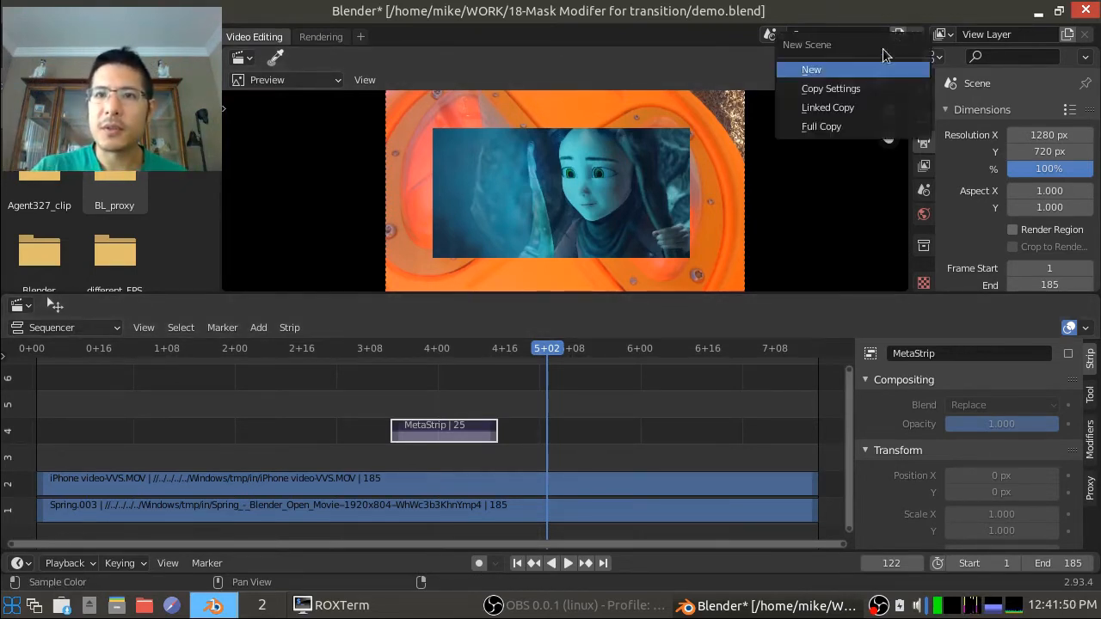
click(818, 126)
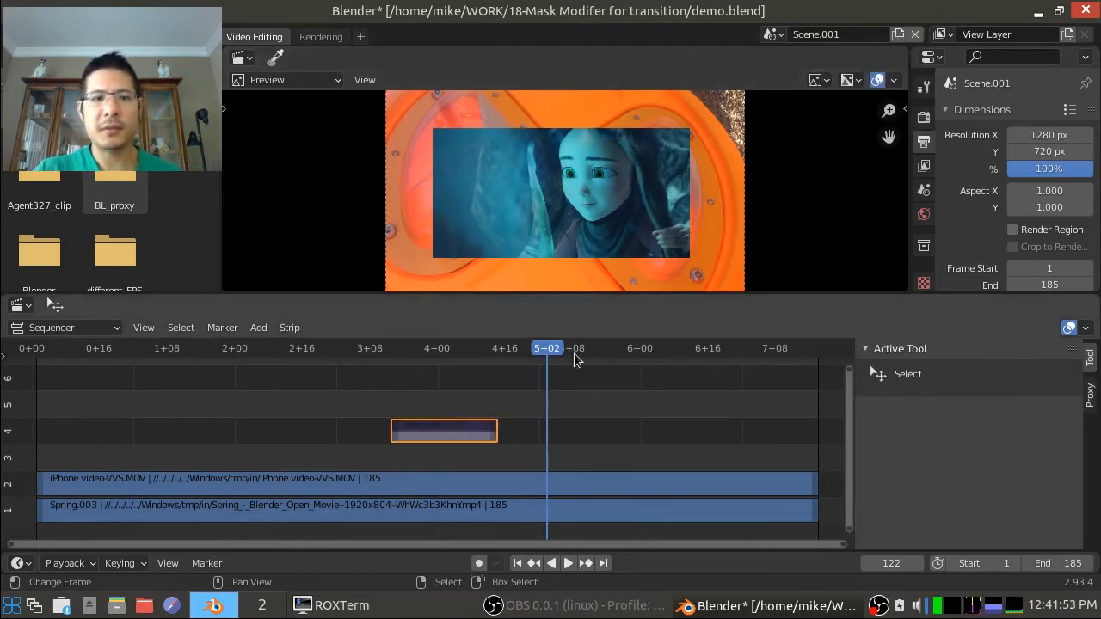
click(455, 433)
key(Delete)
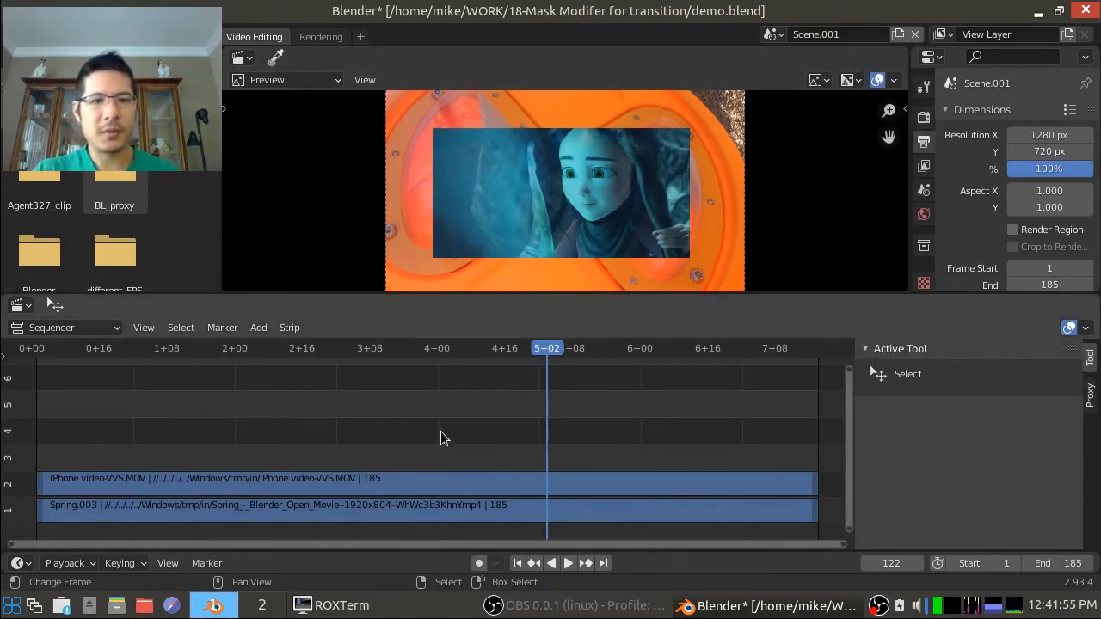
Step: Split the iPhone video strip at 4+16 and delete the part after the cut
click(504, 435)
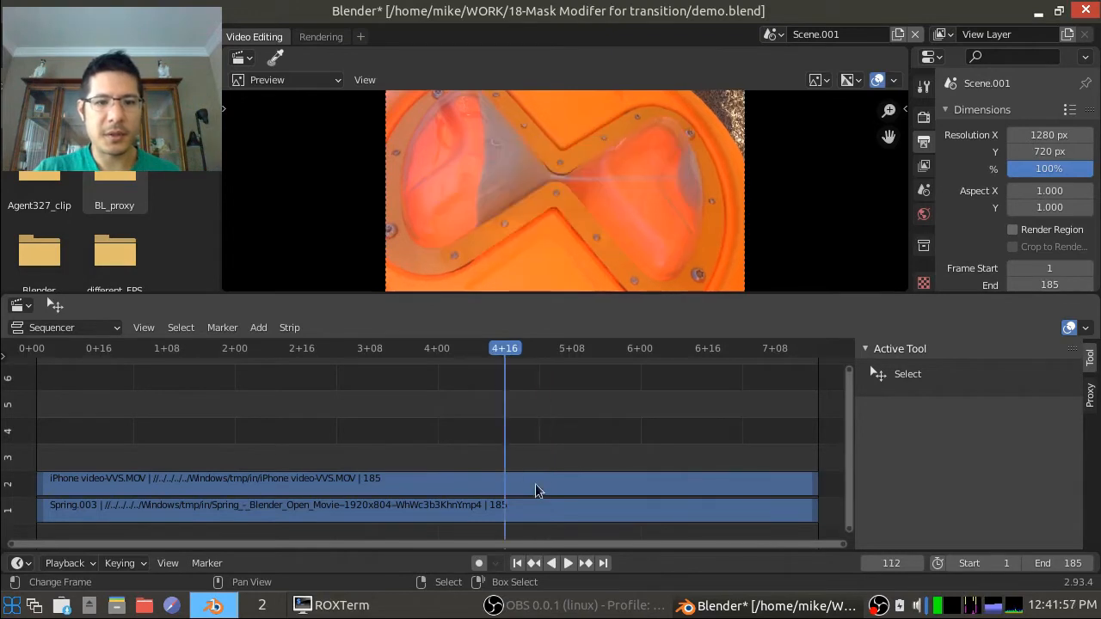
click(610, 483)
key(k)
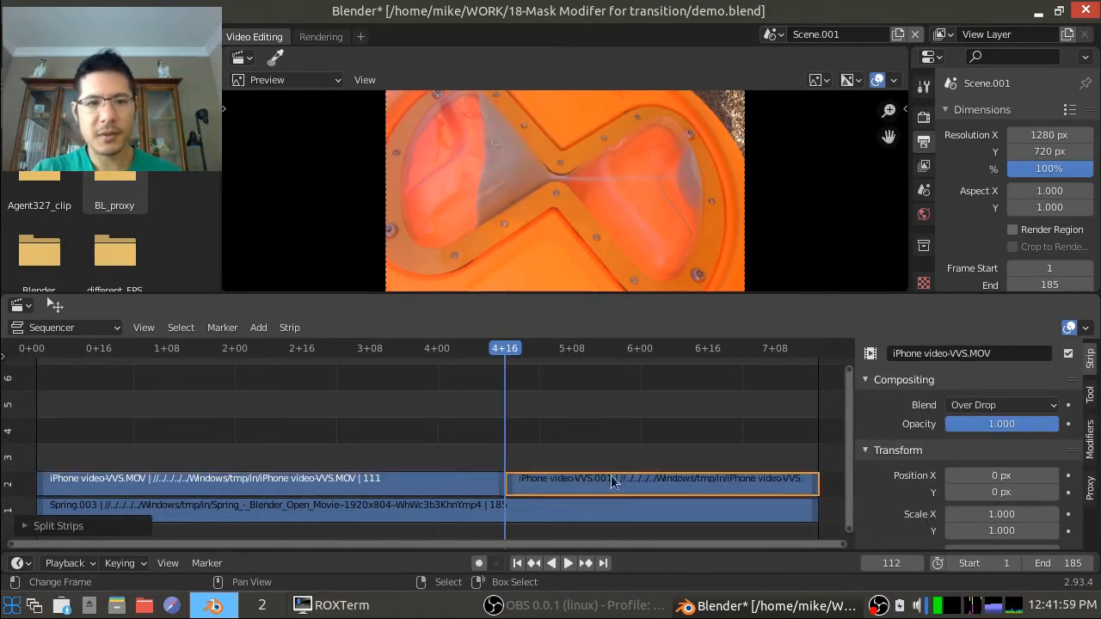
key(Delete)
Step: Split the Spring video strip at 3+11 and delete the part before the cut
click(444, 510)
click(383, 429)
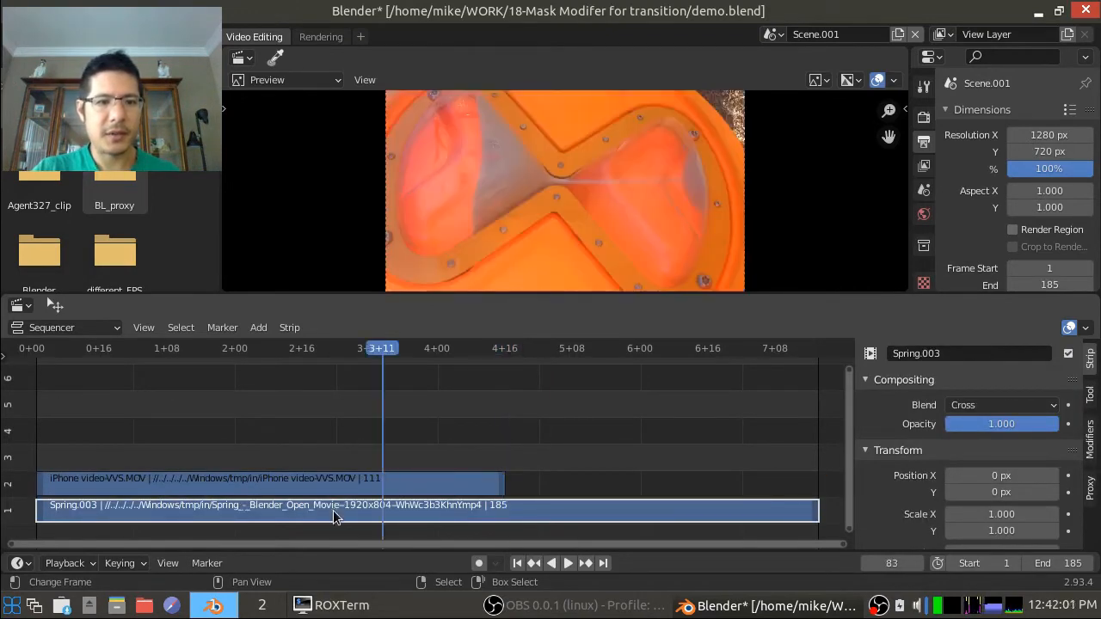
key(k)
key(Delete)
Step: Add a Wipe transition between the iPhone video strip and the overlapping Spring strip
click(321, 483)
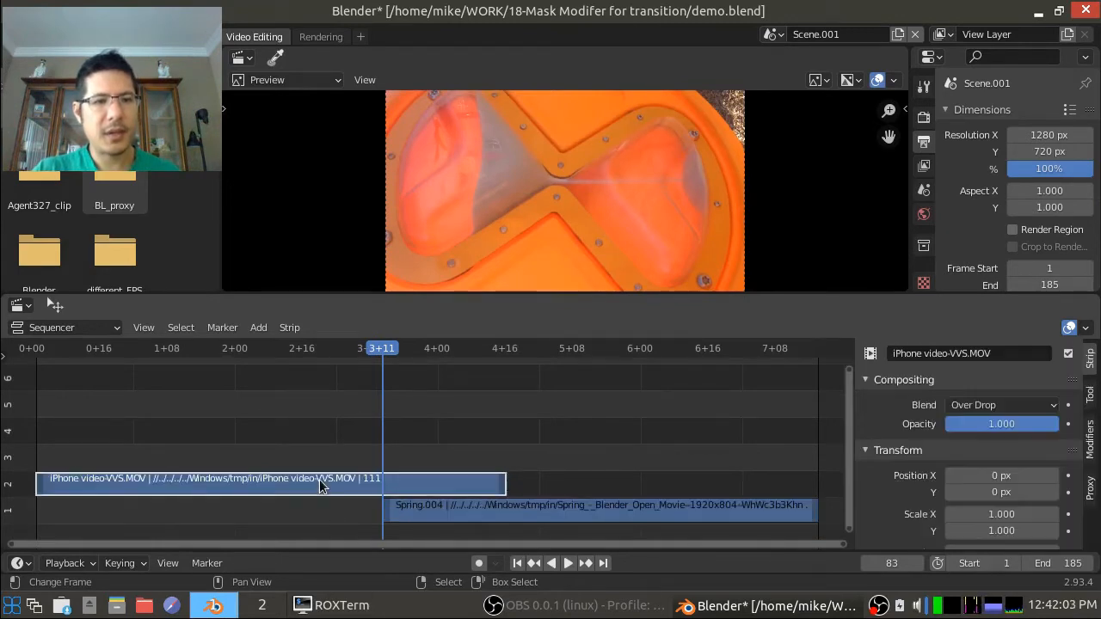
shift+click(581, 512)
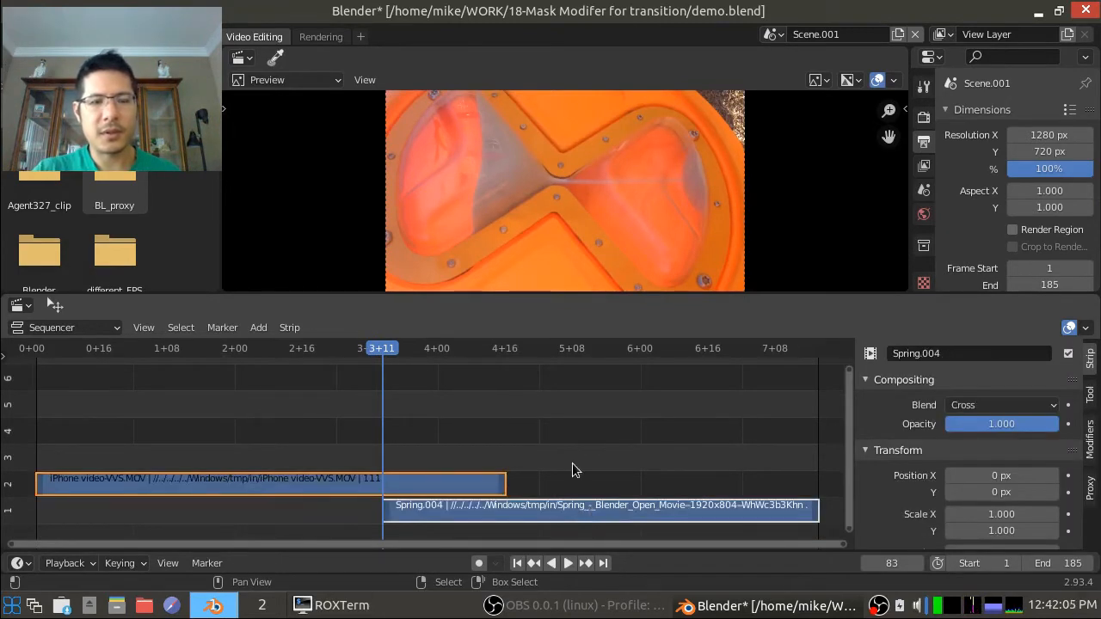
key(shift+a)
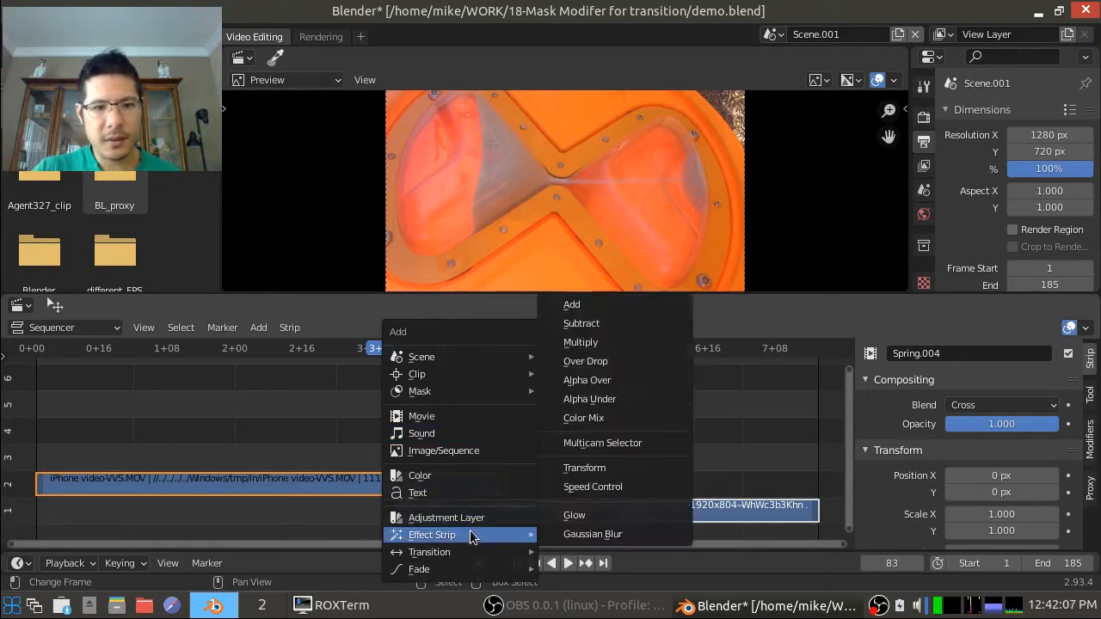
mouse_move(459, 553)
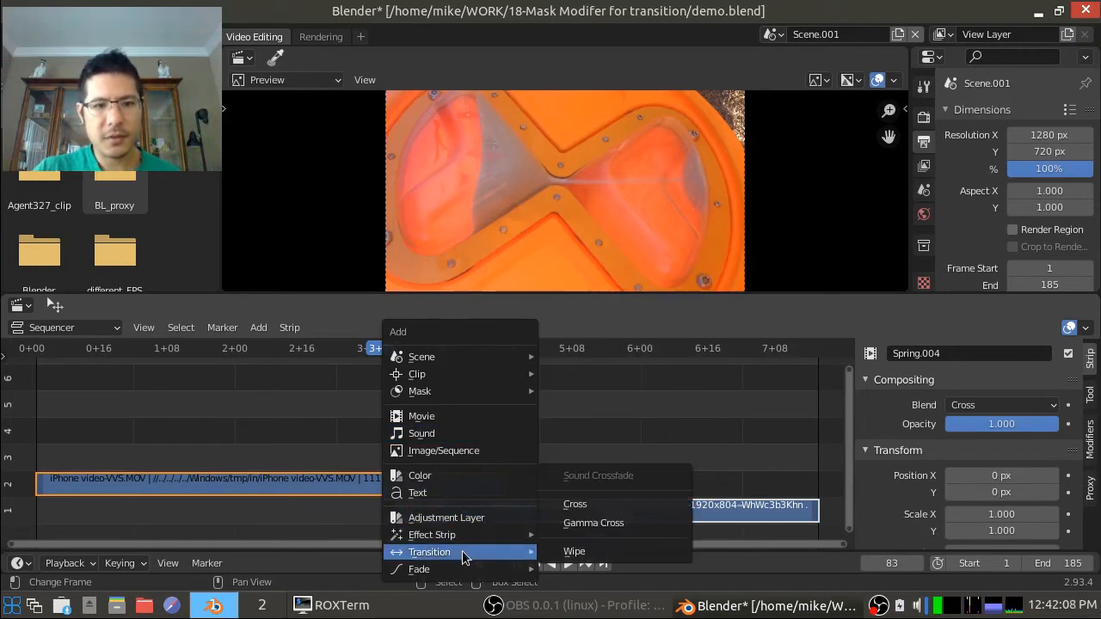
click(582, 551)
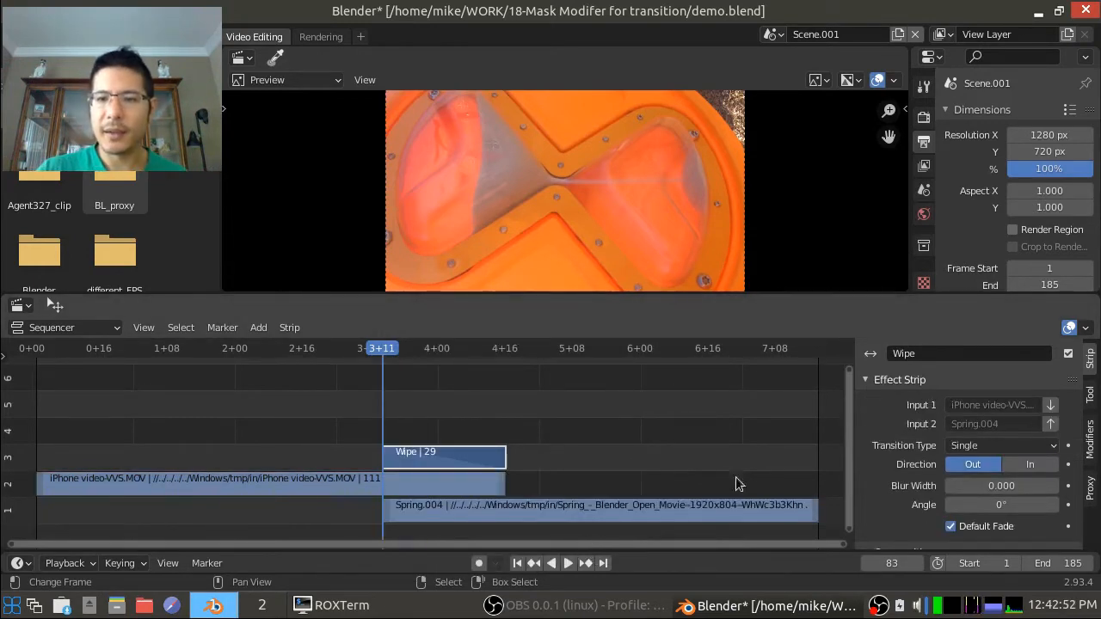
Step: Set the Wipe strip's angle to -90° and play back the transition
click(987, 506)
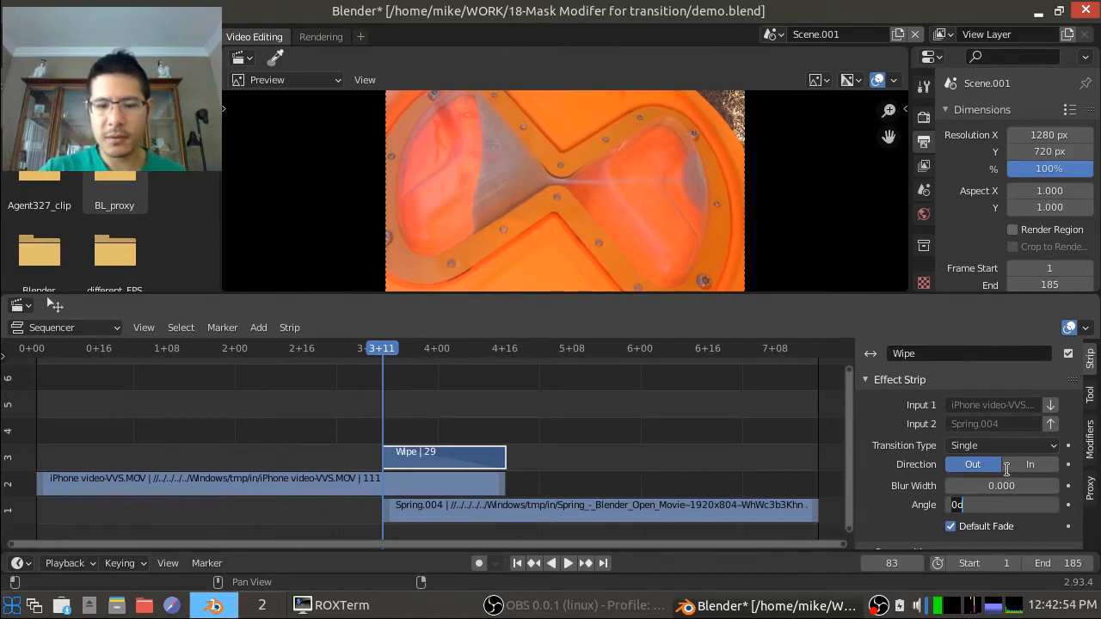
key(BackSpace)
key(Return)
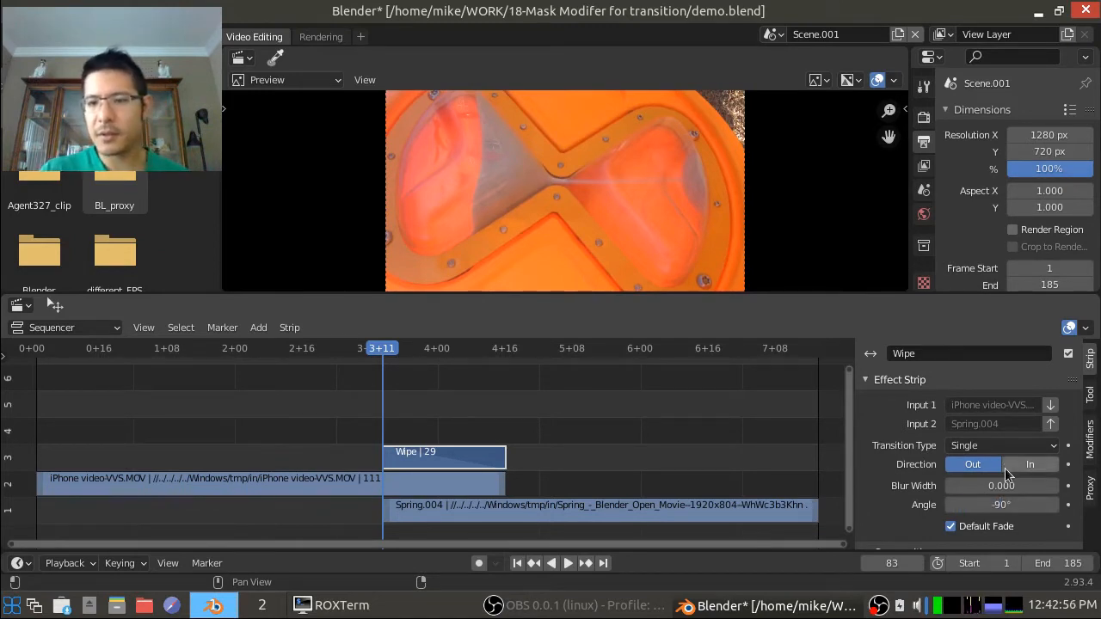
key(space)
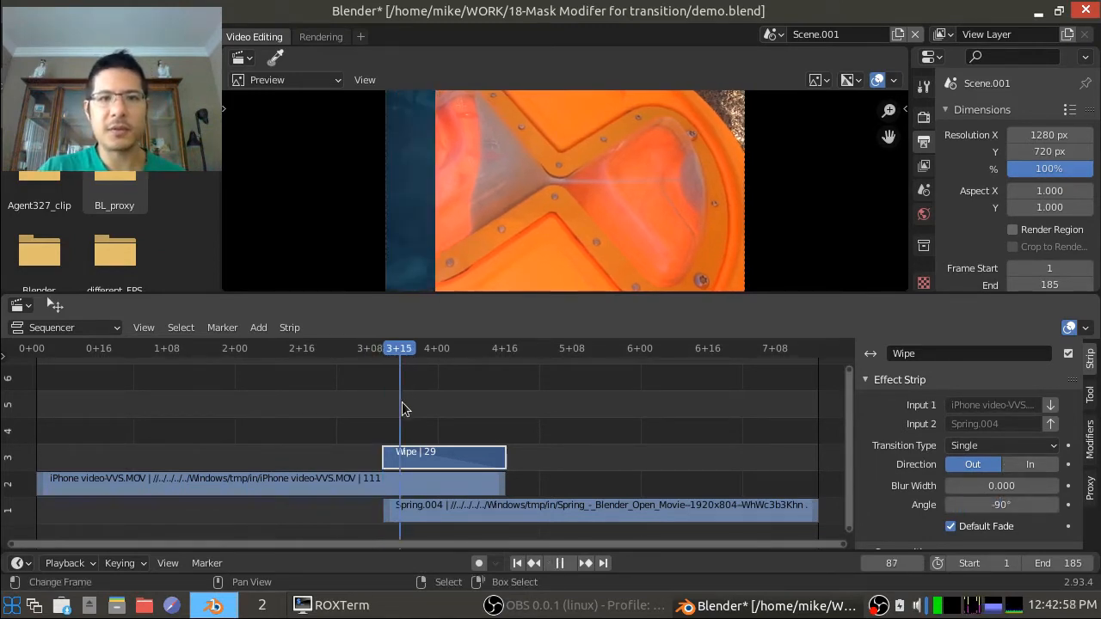
key(space)
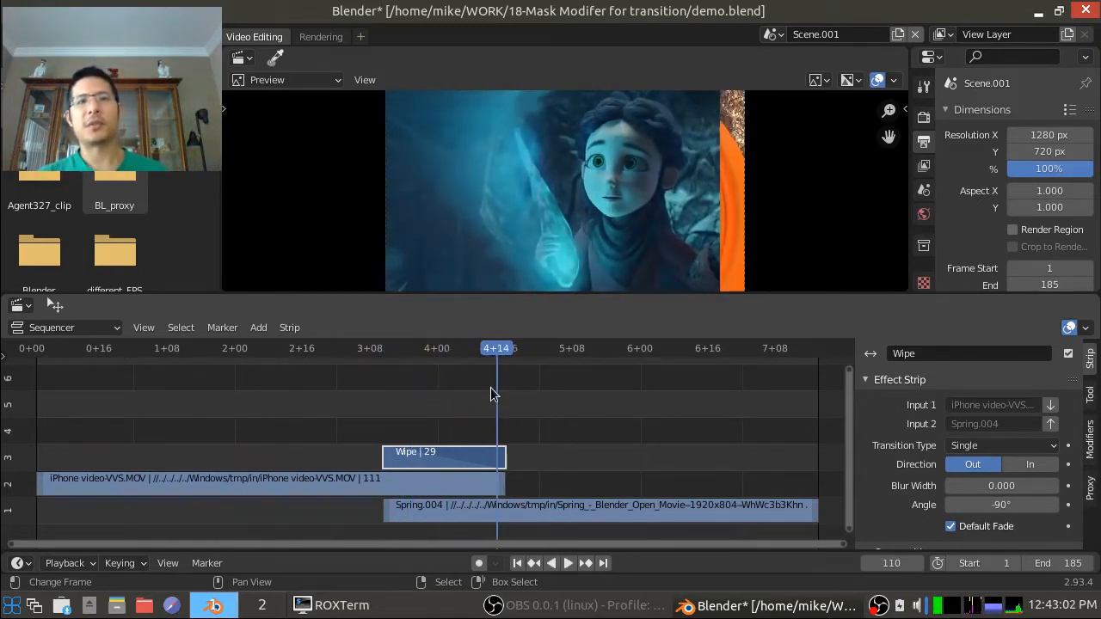
Step: Switch back to the original scene and delete its MetaStrip from channel 4
click(771, 35)
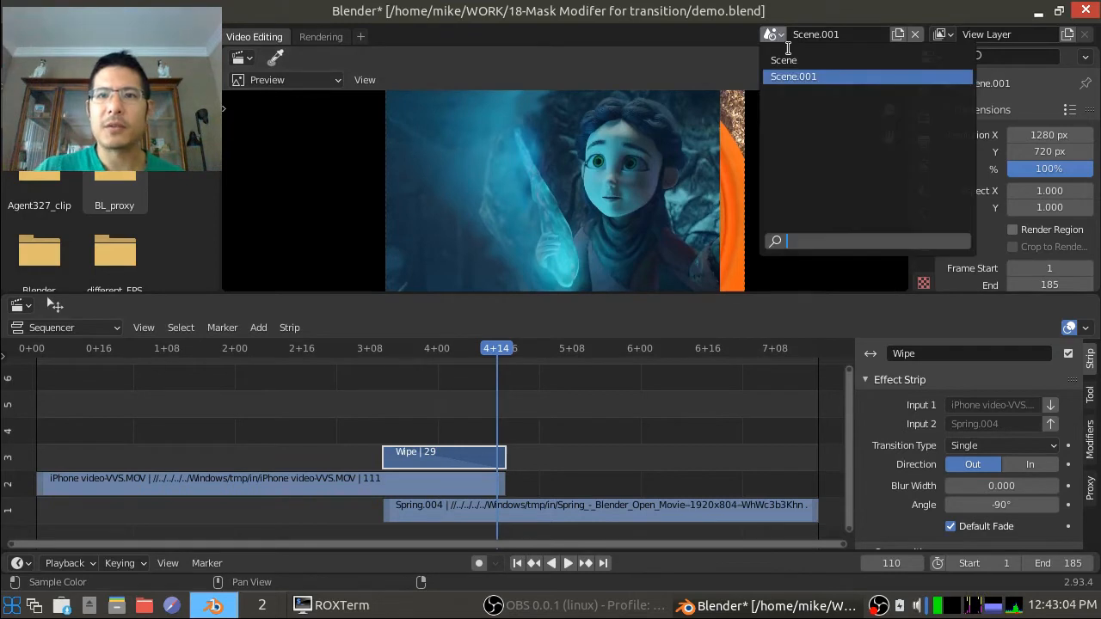
click(784, 59)
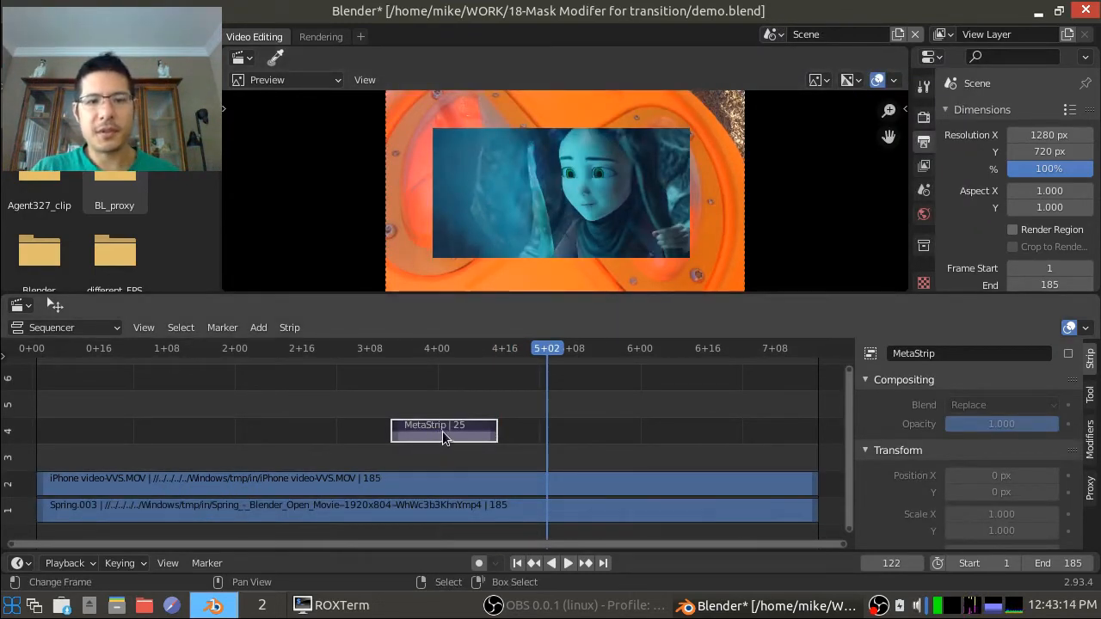
key(Delete)
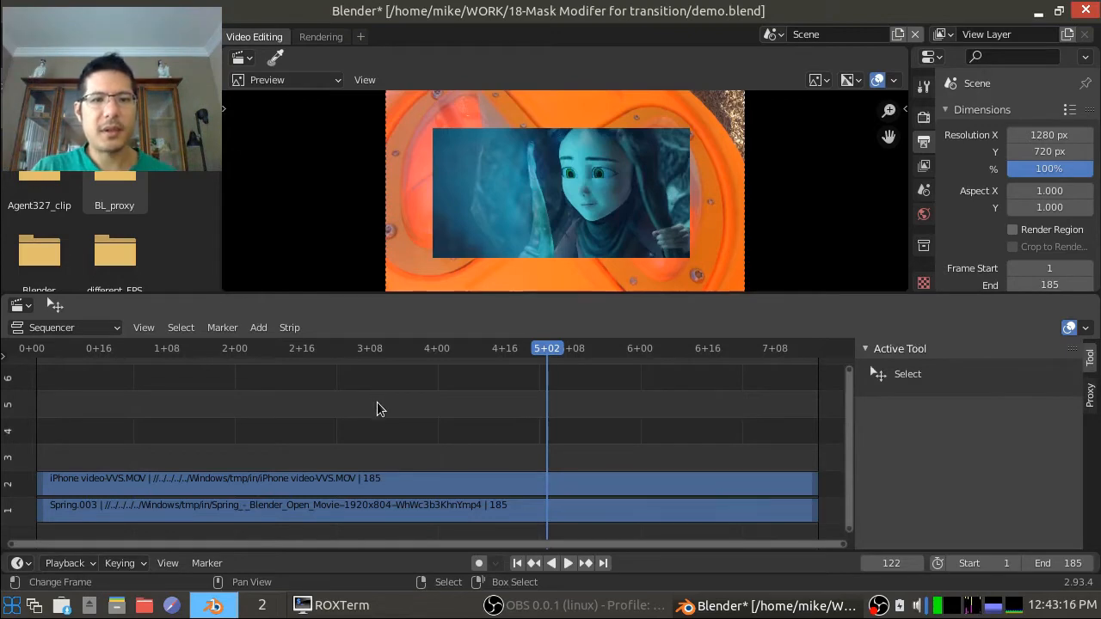
Step: Add a Color strip above the two videos, starting at 3+10
click(377, 400)
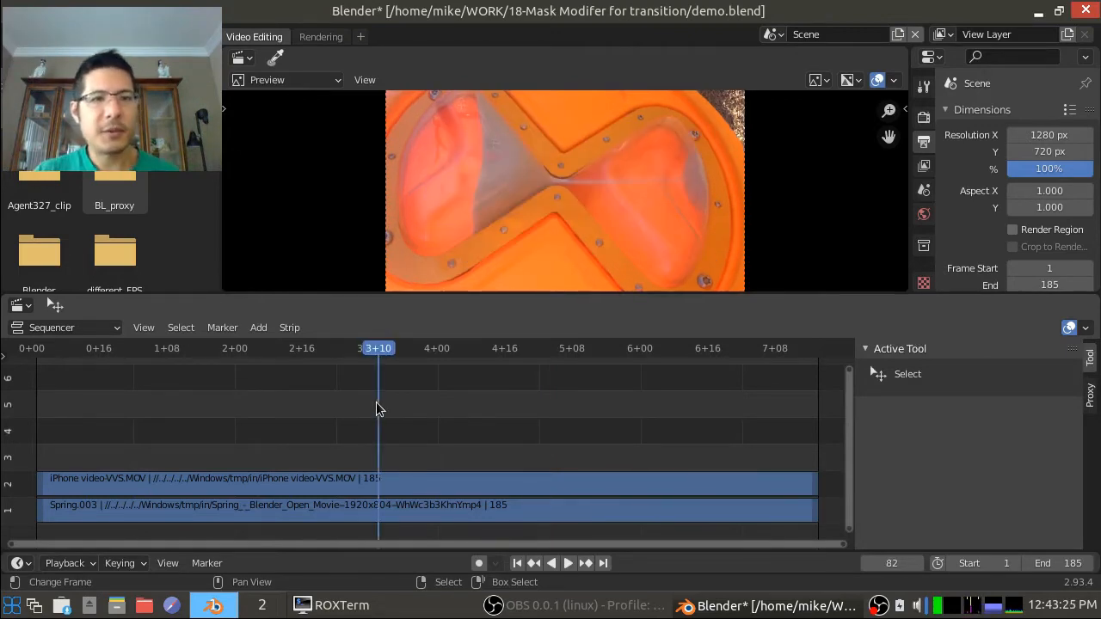
click(260, 330)
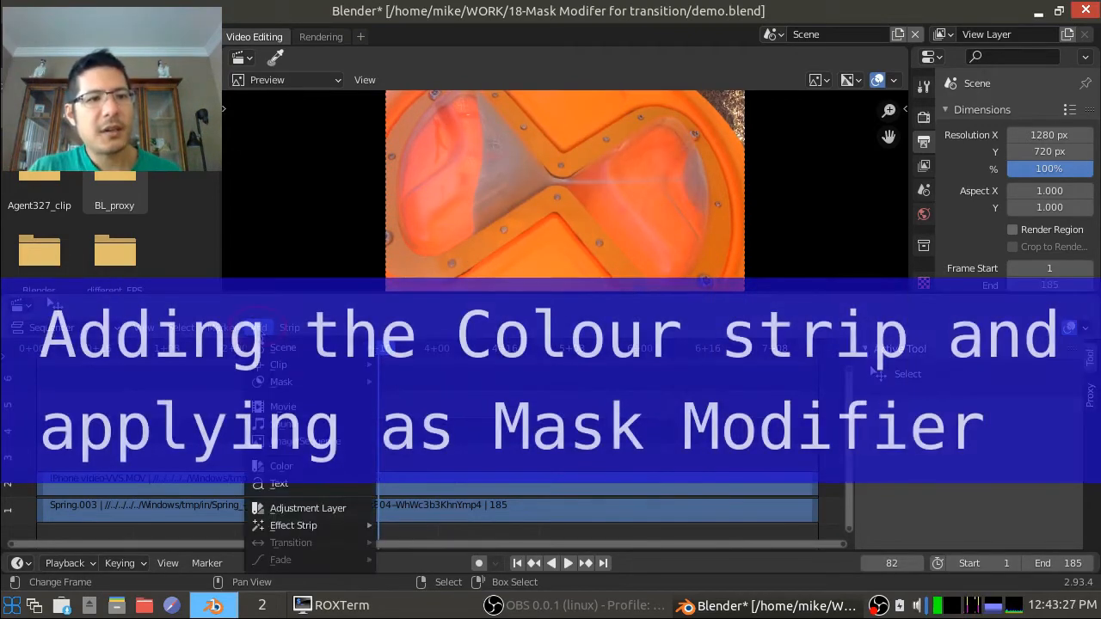
click(284, 466)
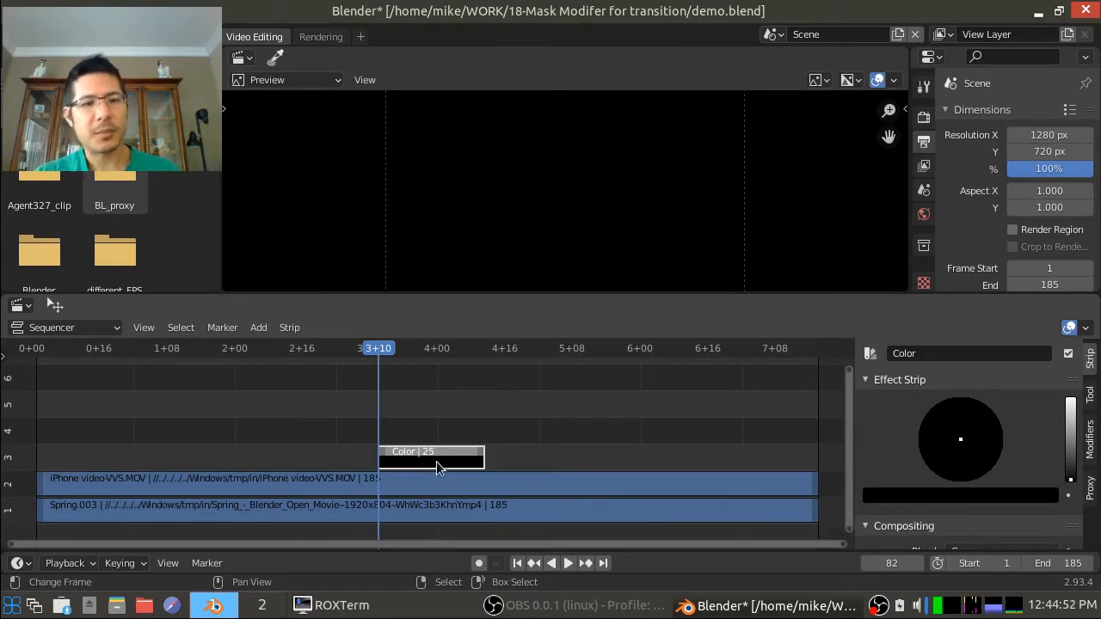
Step: Select the iPhone video strip and preview the sequence from its start through the end of the Color strip
click(224, 482)
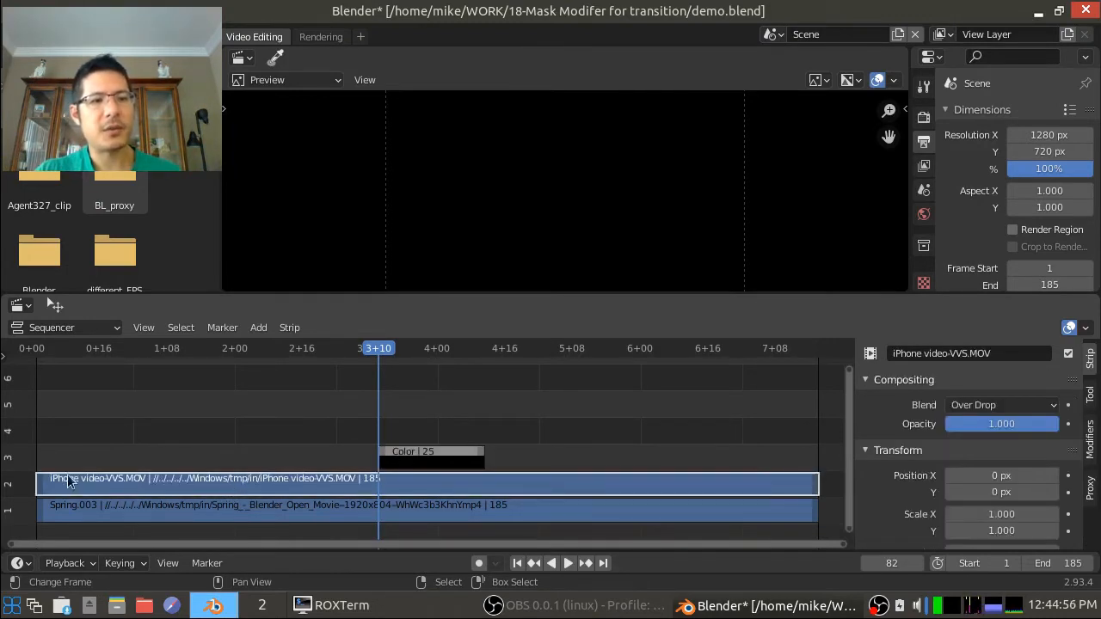
key(shift+Left)
key(space)
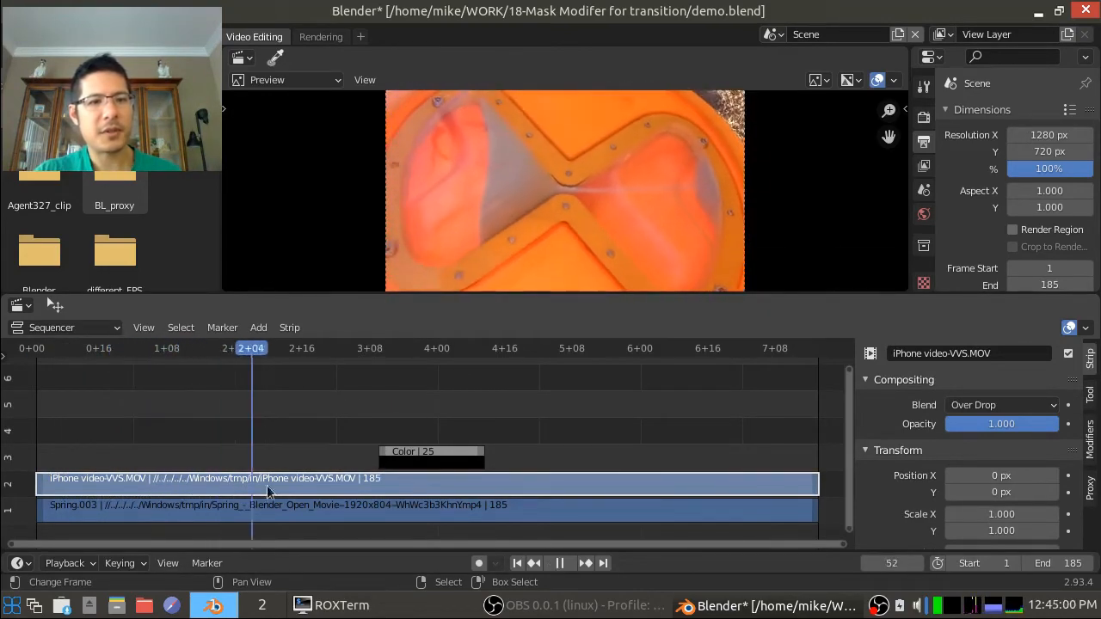
key(space)
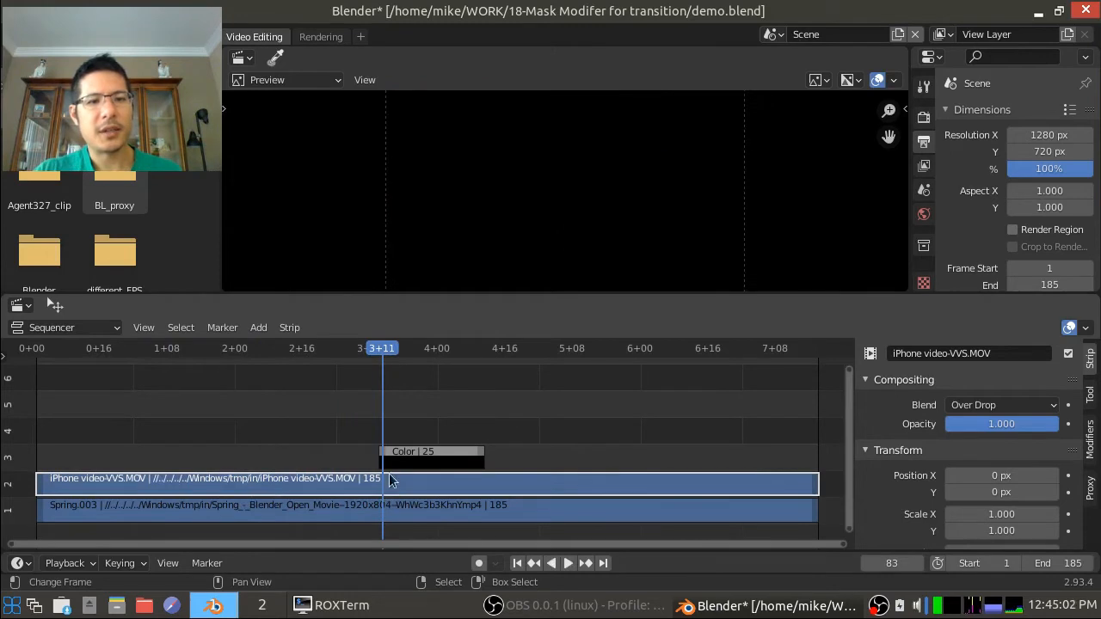
drag(390, 480, 488, 516)
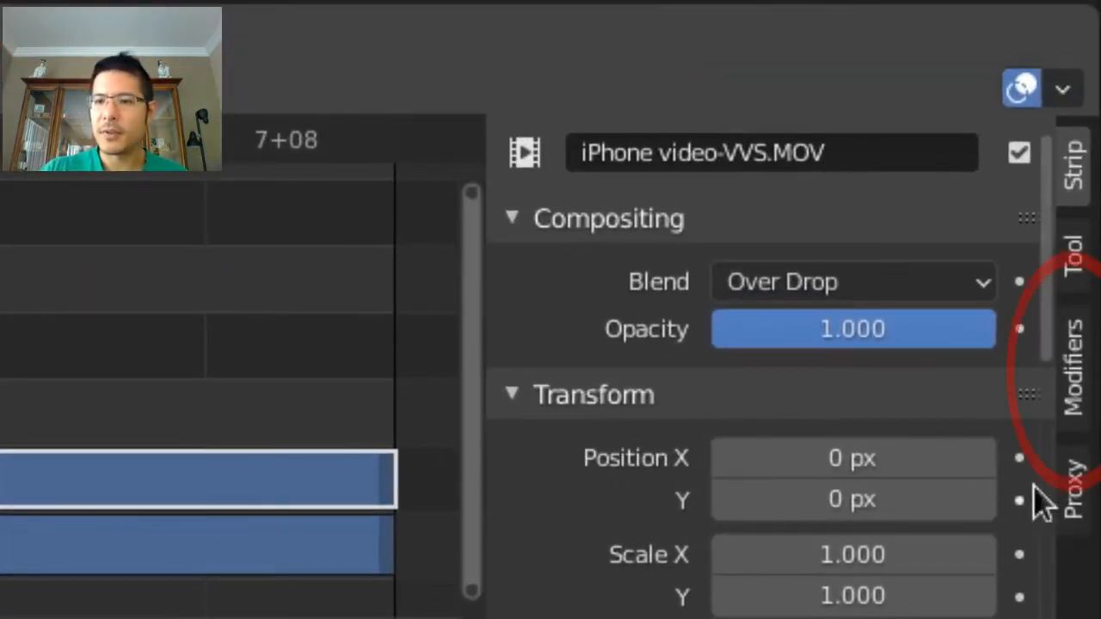
Step: Add a Mask modifier to the iPhone video strip, using the Color strip as its mask
click(1082, 399)
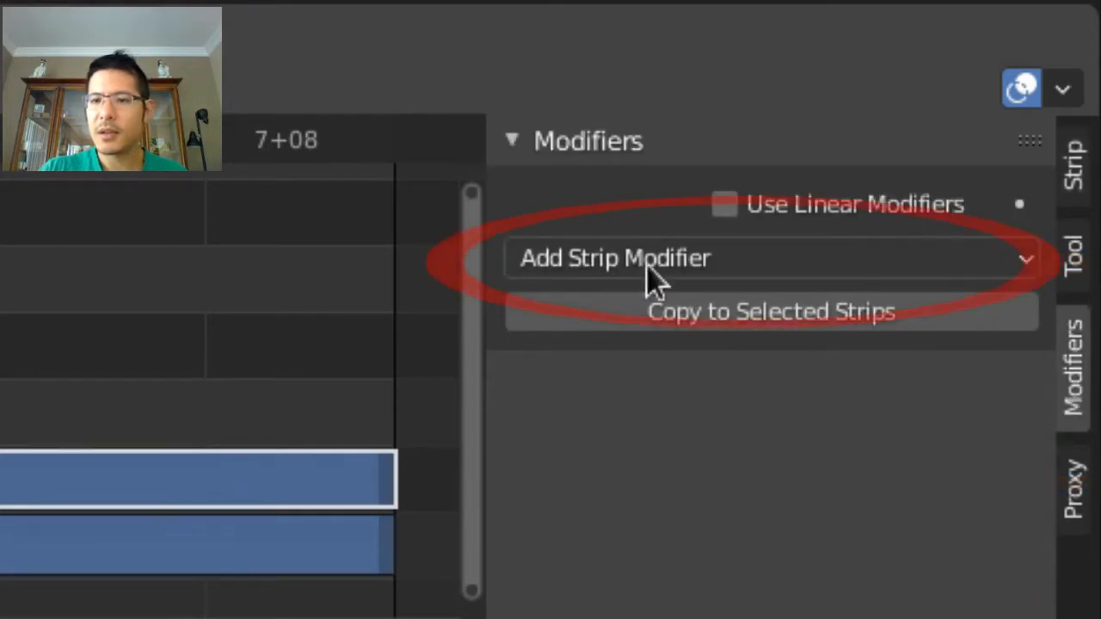
click(743, 263)
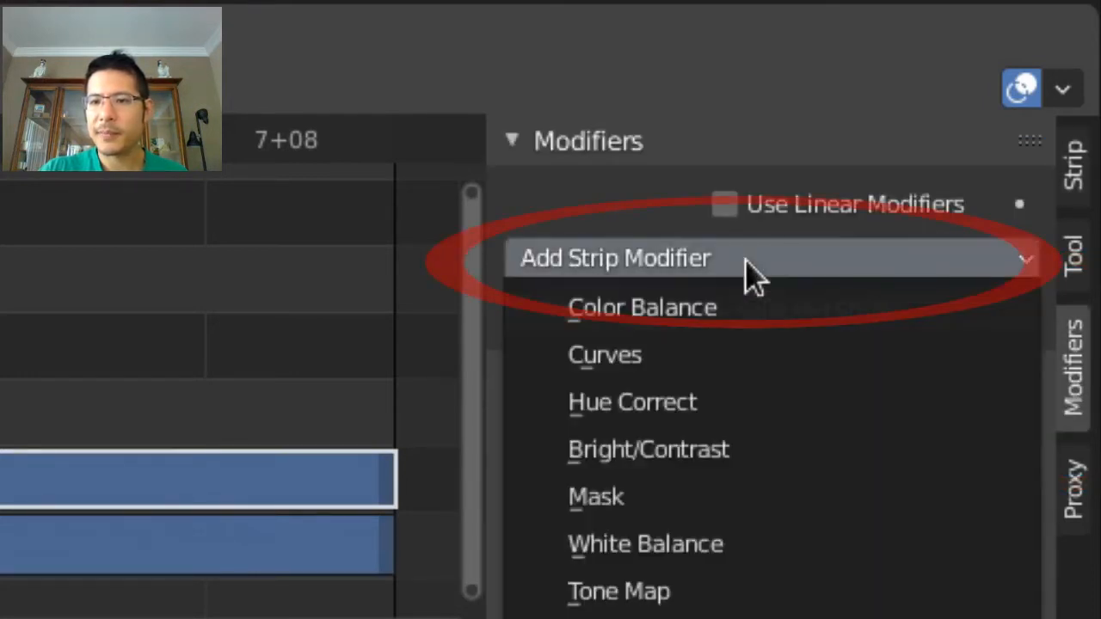
click(678, 493)
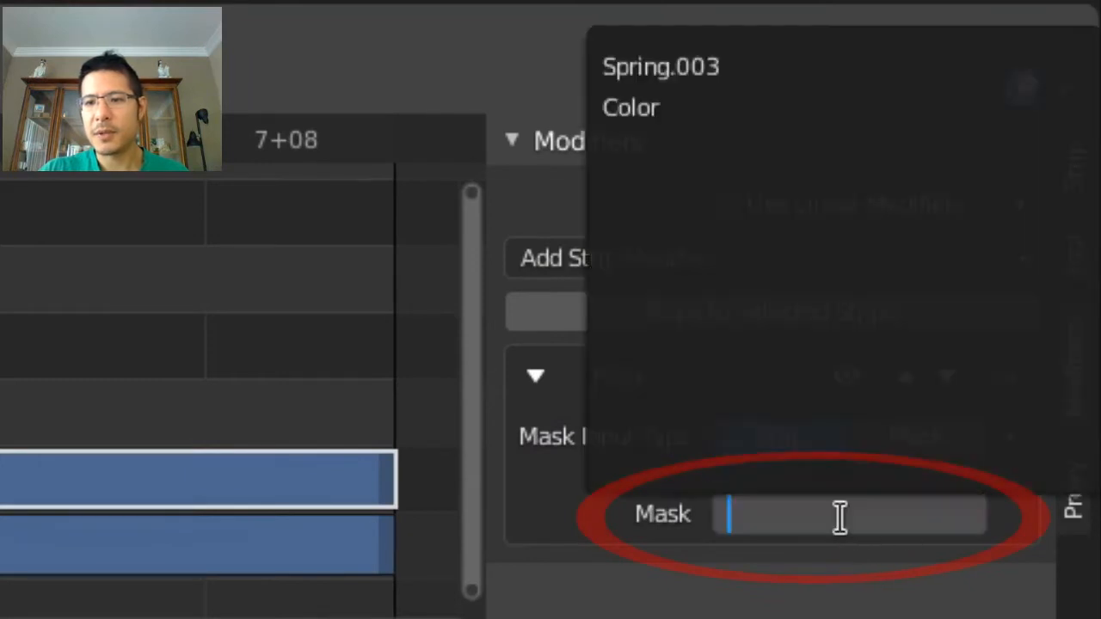
click(838, 516)
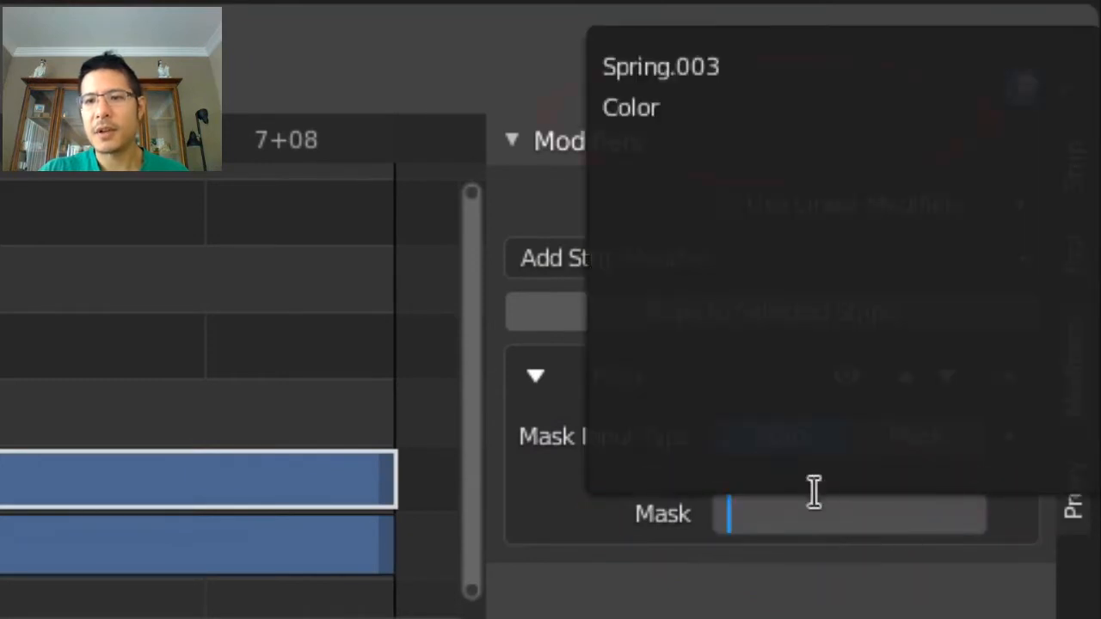
click(653, 107)
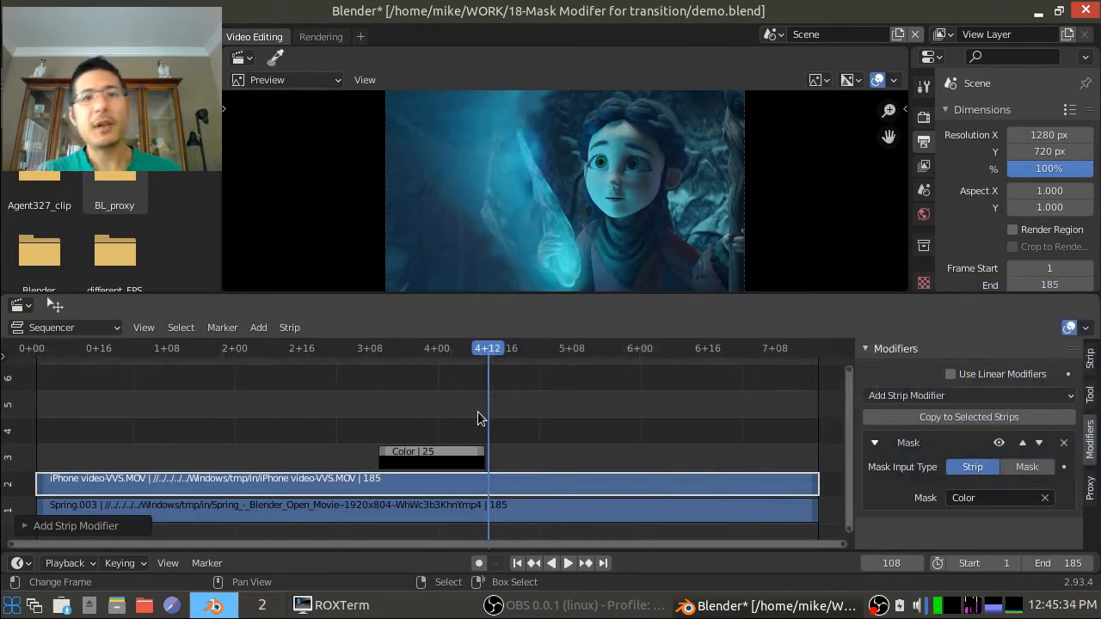
Step: Select the Color strip in channel 3 and change its color to white
click(422, 427)
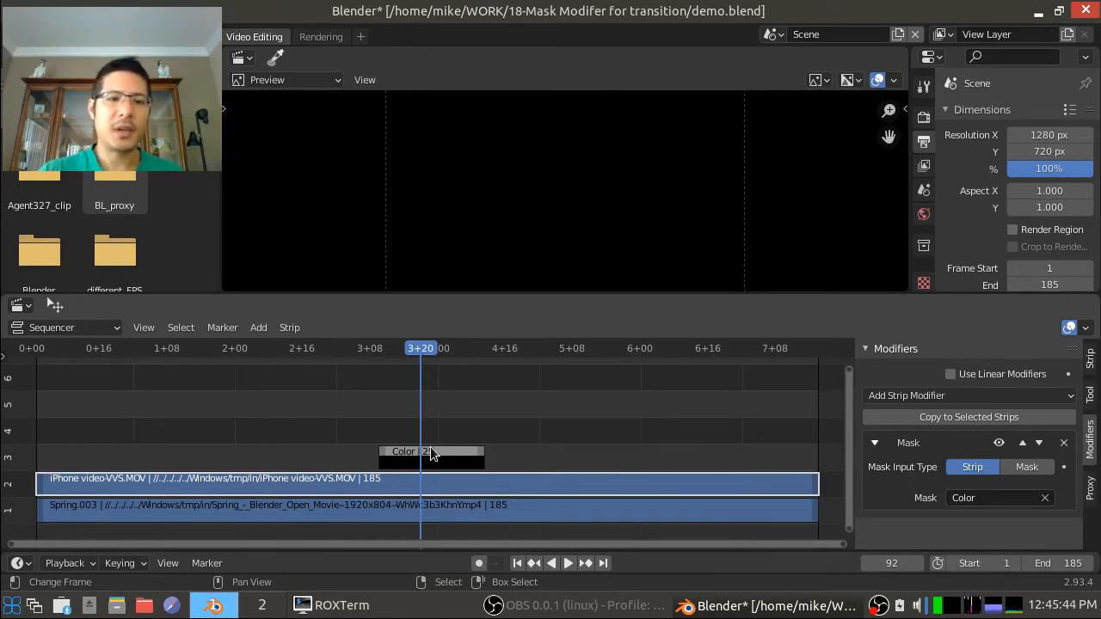
click(432, 457)
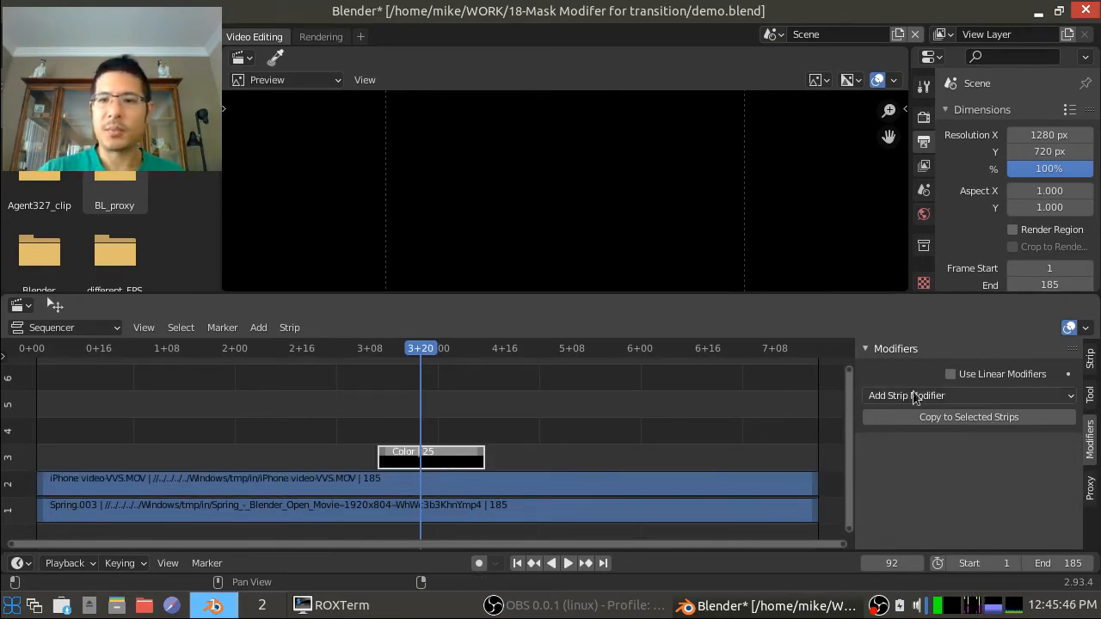
click(1088, 357)
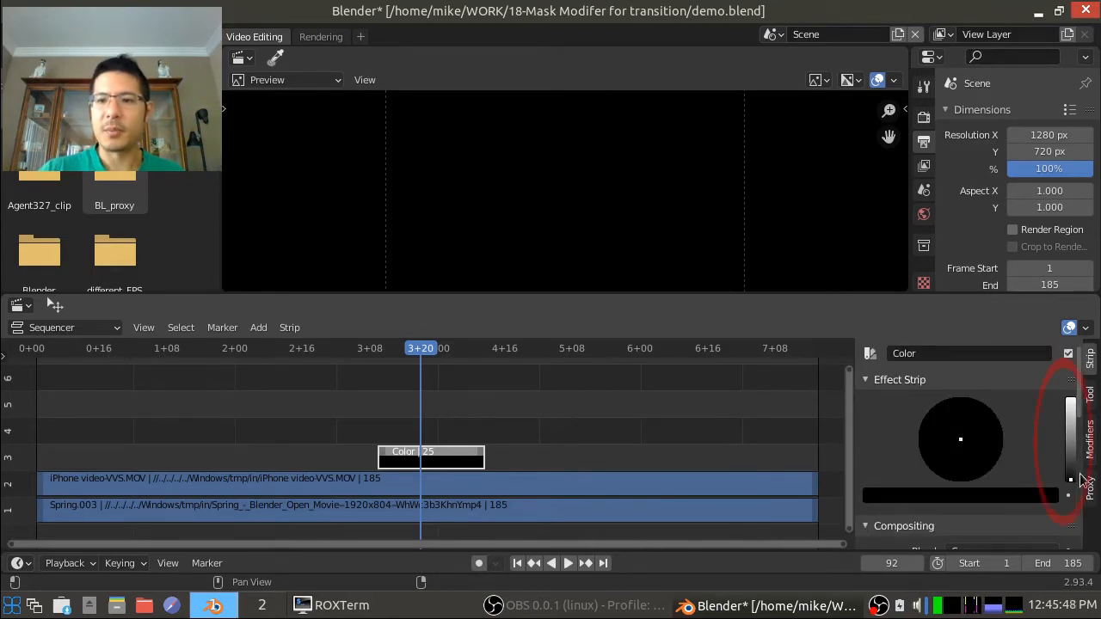
click(1070, 472)
drag(1070, 473, 1070, 399)
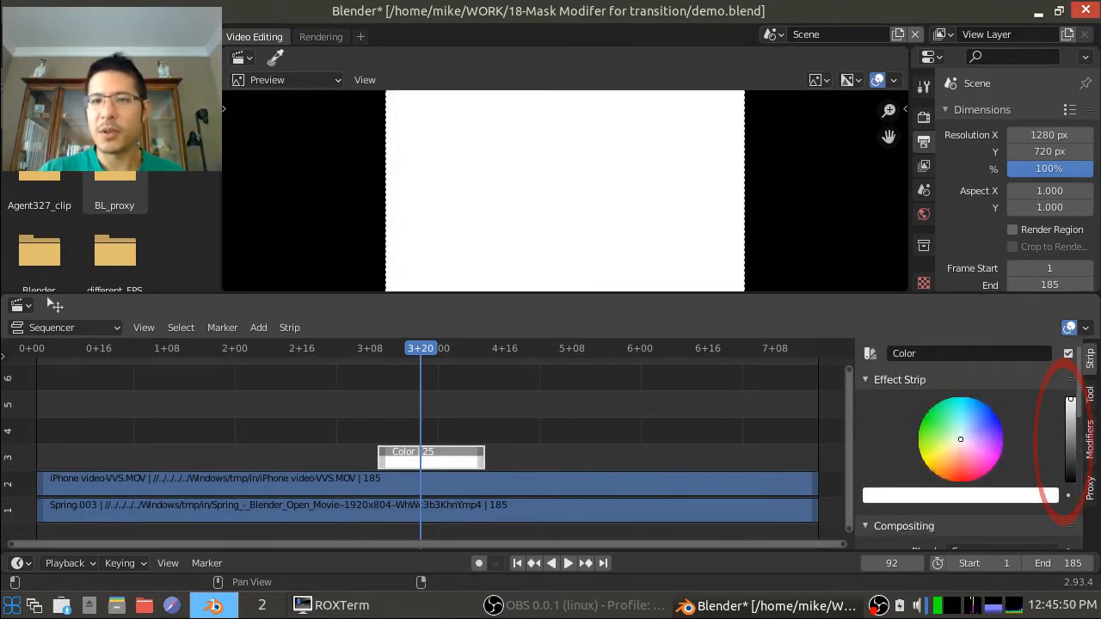
Step: Keyframe the Color strip's Position X at 0 px on its first frame, 3+10
drag(280, 402, 482, 411)
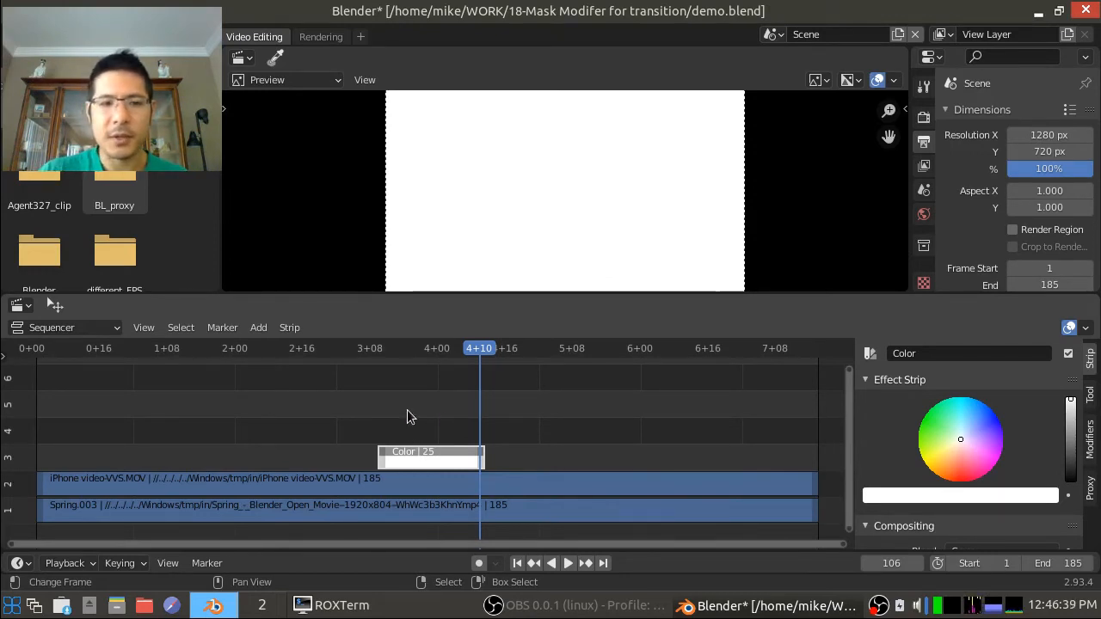
key(Page_Down)
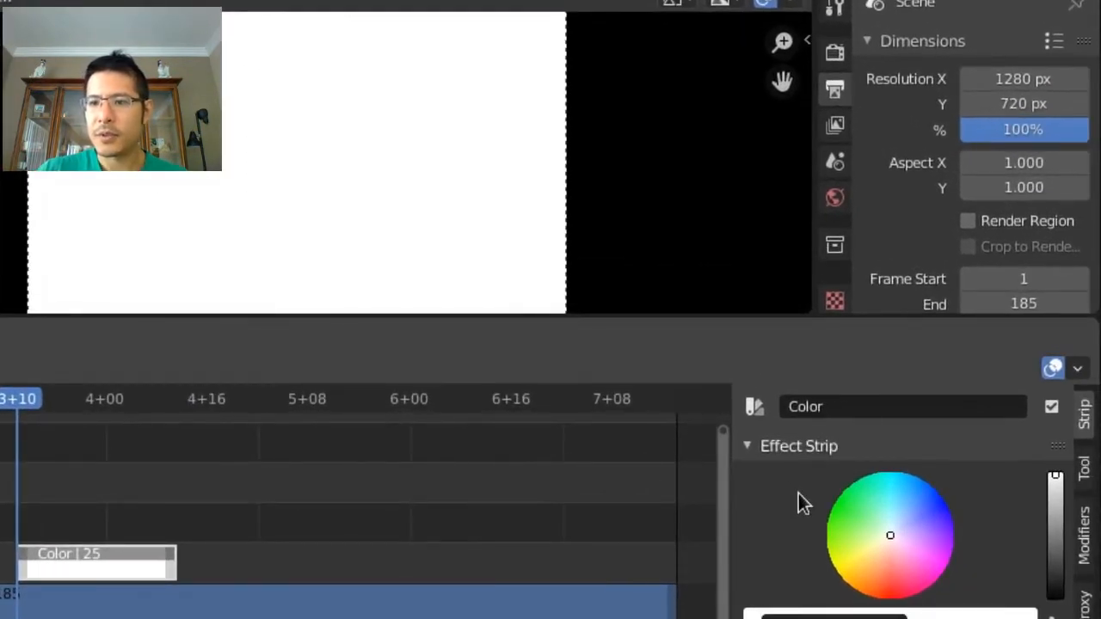
scroll(798, 502, down, 5)
scroll(798, 502, down, 4)
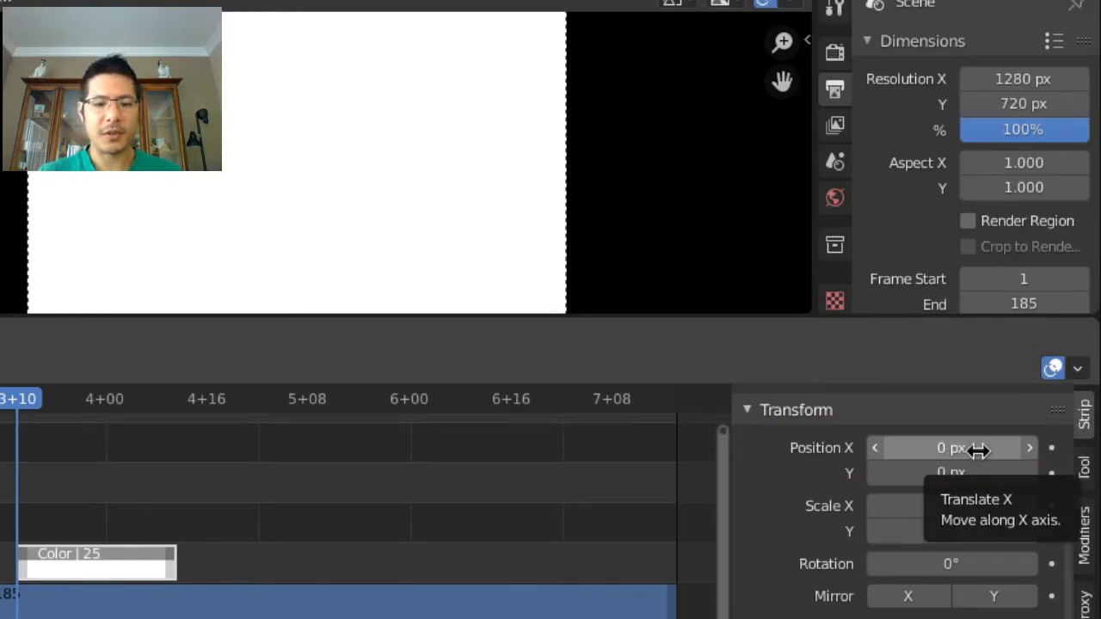
click(1051, 449)
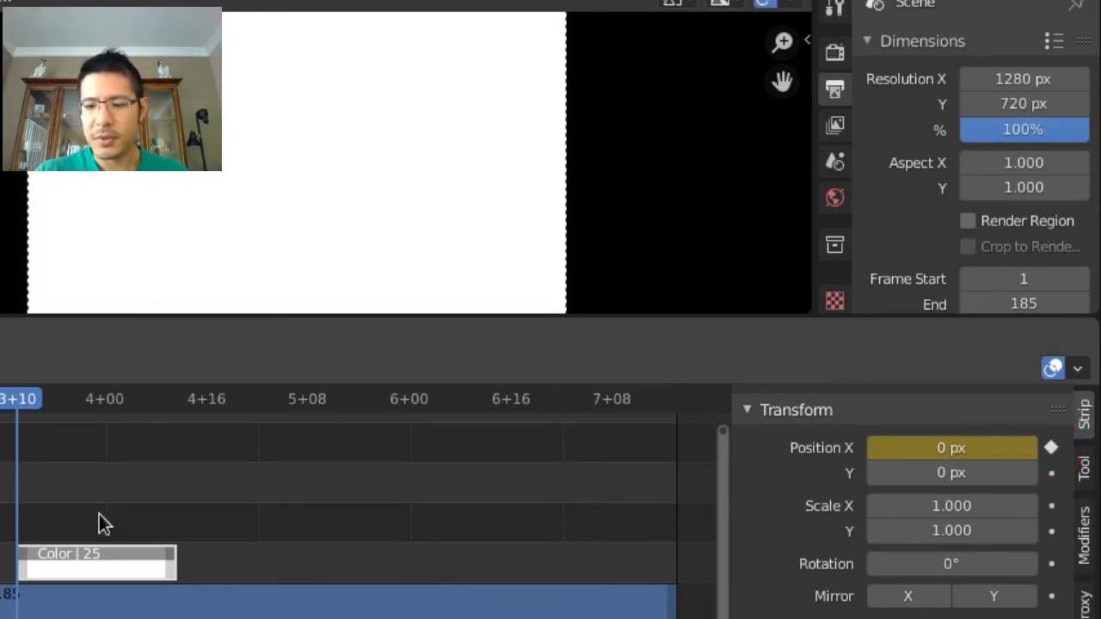
Step: On the Color strip's last frame, 4+10, set Position X to 1280 px and keyframe it
key(Page_Up)
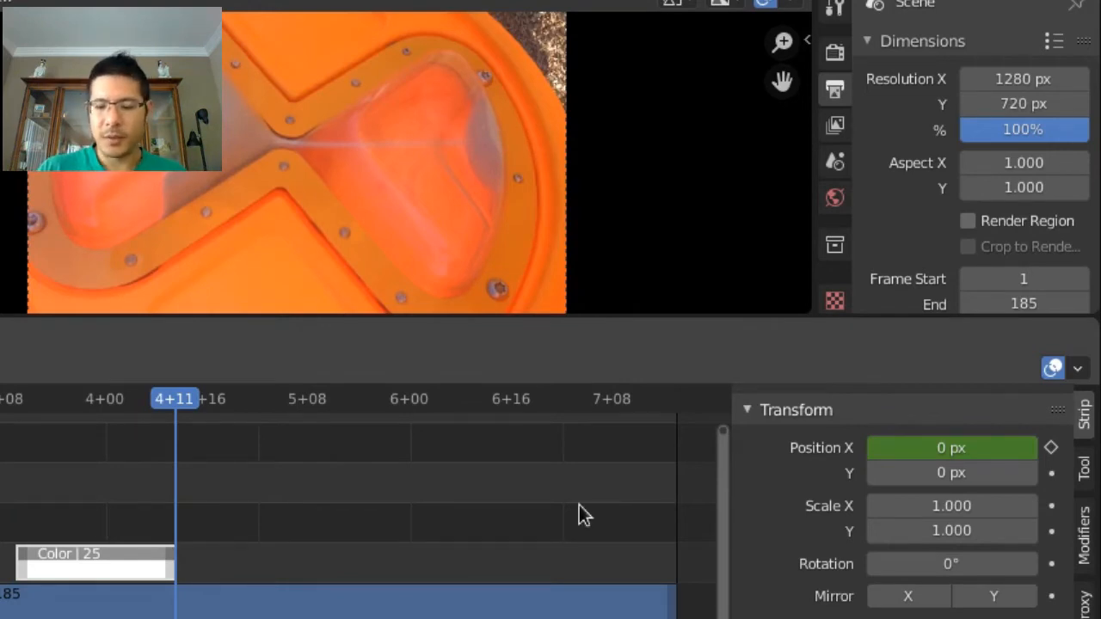
key(Left)
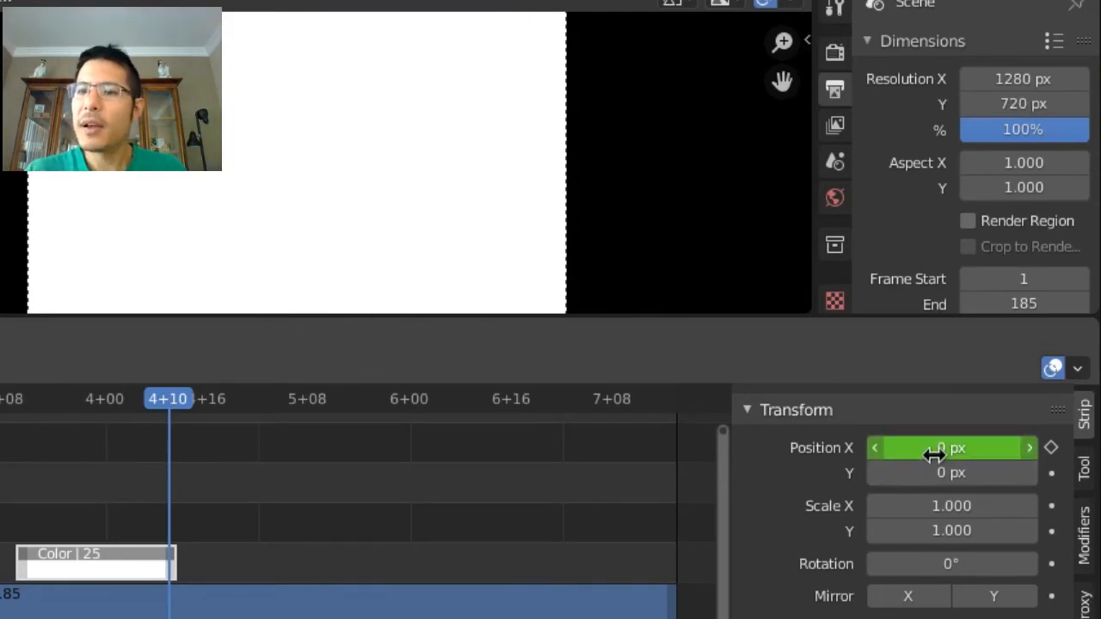
drag(921, 448, 1096, 448)
drag(963, 448, 985, 448)
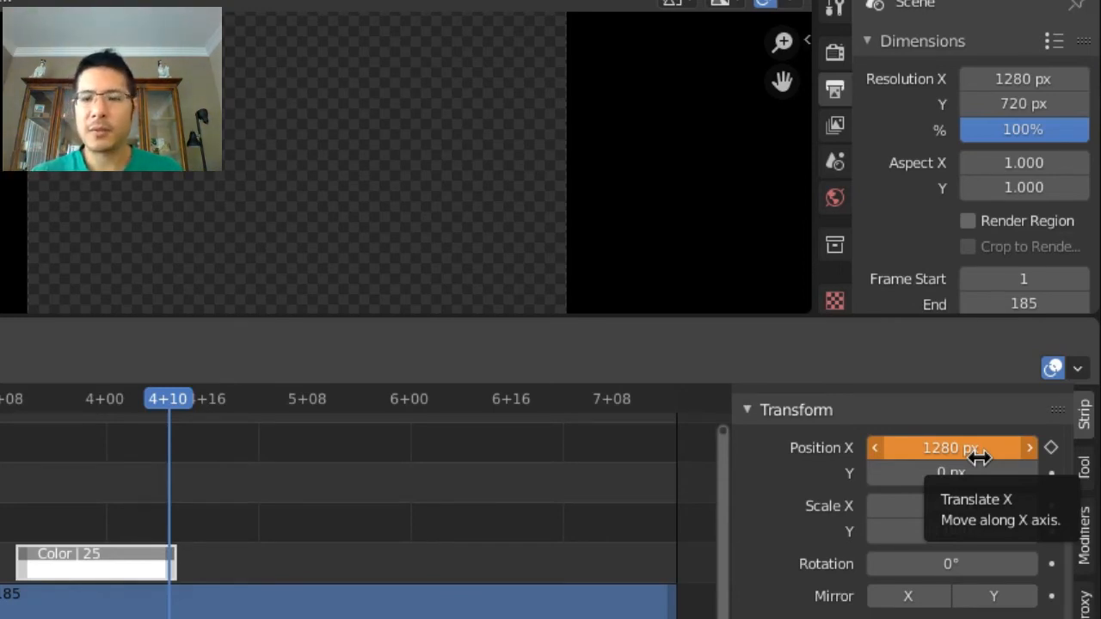
click(1051, 448)
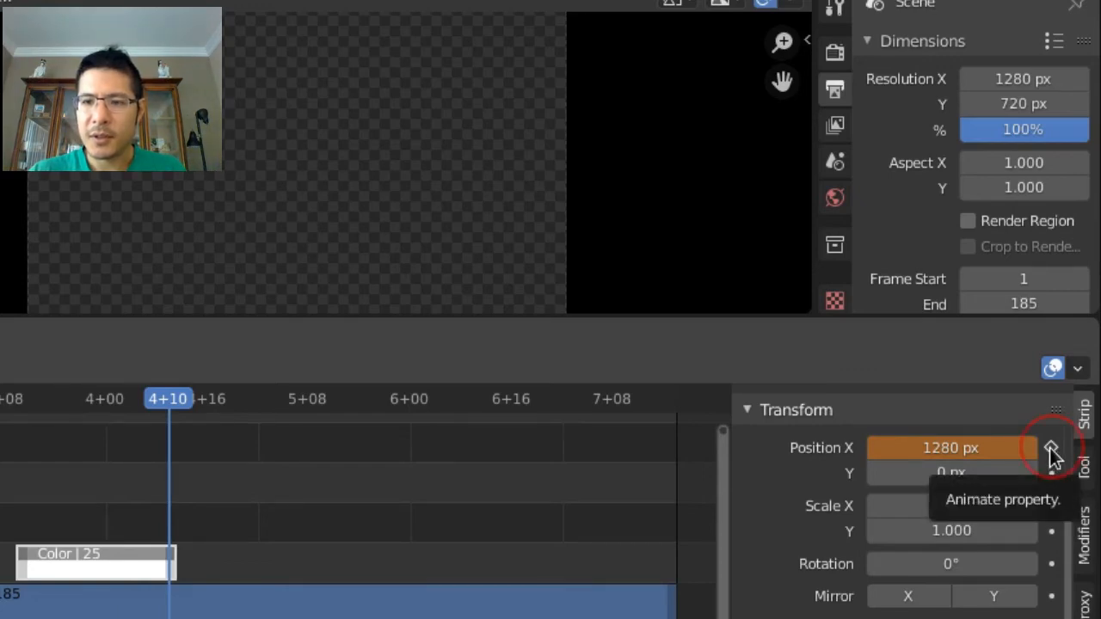
click(1051, 448)
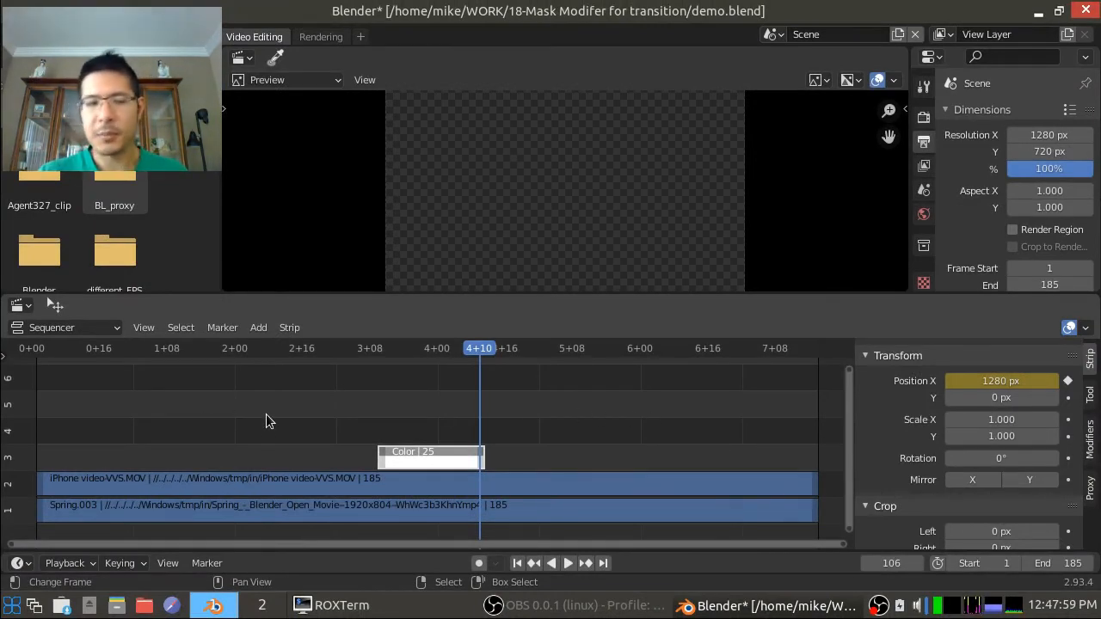
Step: Step frame by frame forward and back through the Color strip from 3+10 to check its horizontal movement
key(Down)
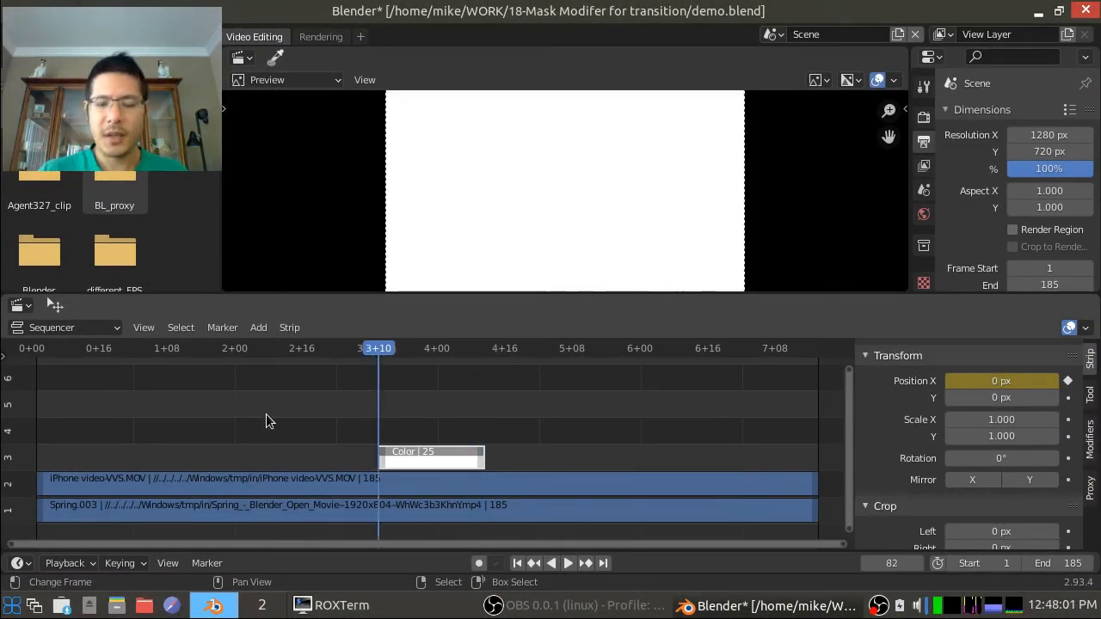
key(Right)
key(Right)
key(Right)
key(Right)
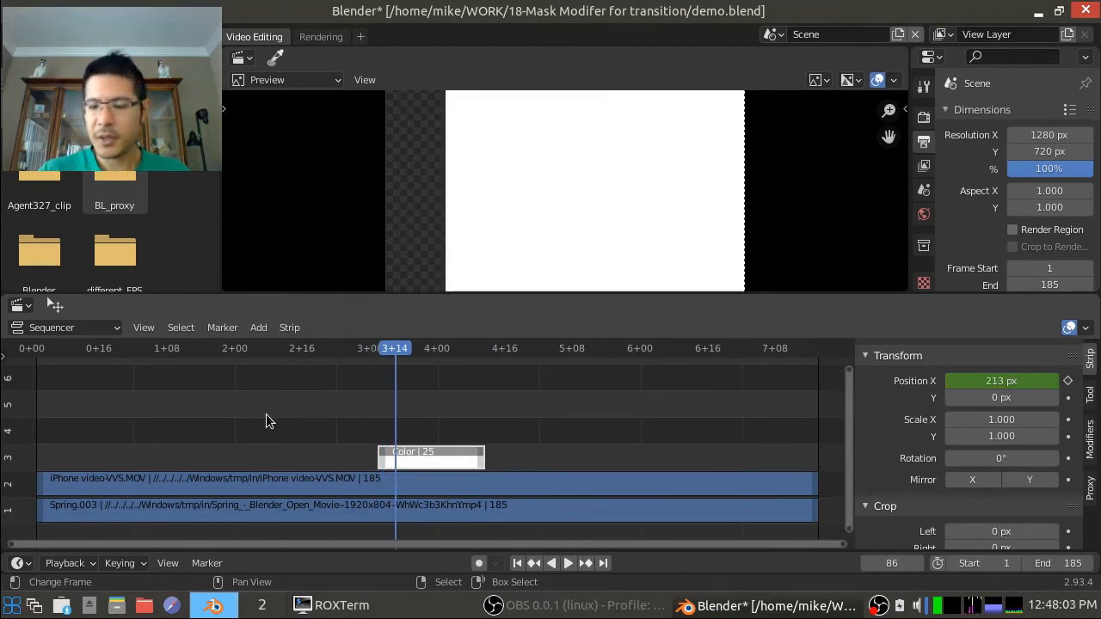
key(Right)
key(Right)
key(Right)
key(Right)
key(Right)
key(Right)
key(Right)
key(Right)
key(Right)
key(Right)
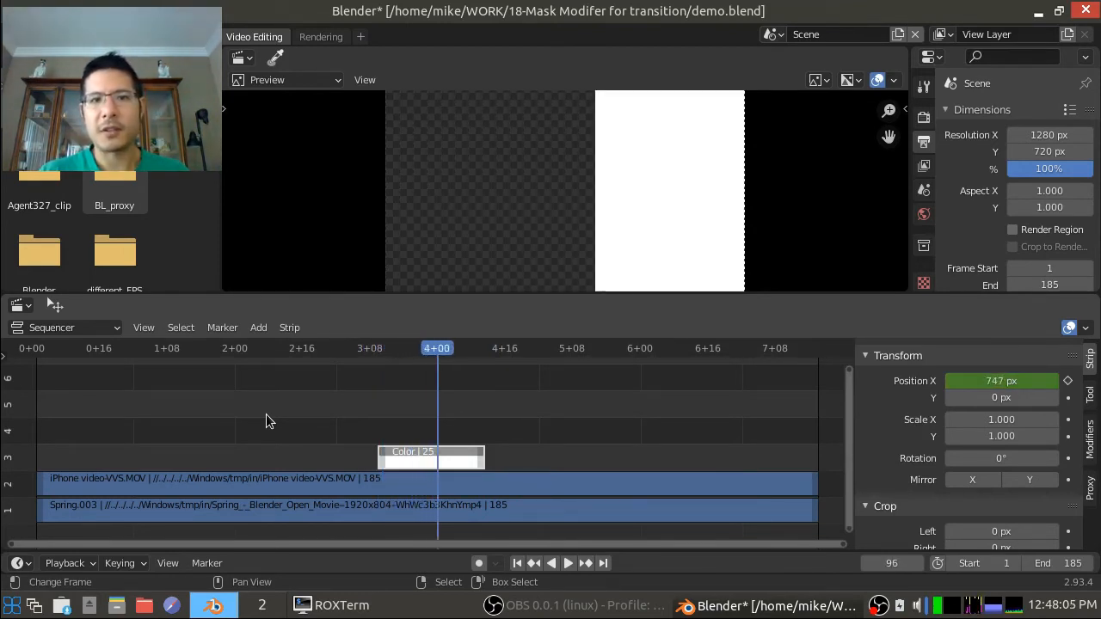
key(Right)
key(Right)
key(Right)
key(Right)
key(Right)
key(Right)
key(Right)
key(Right)
key(Right)
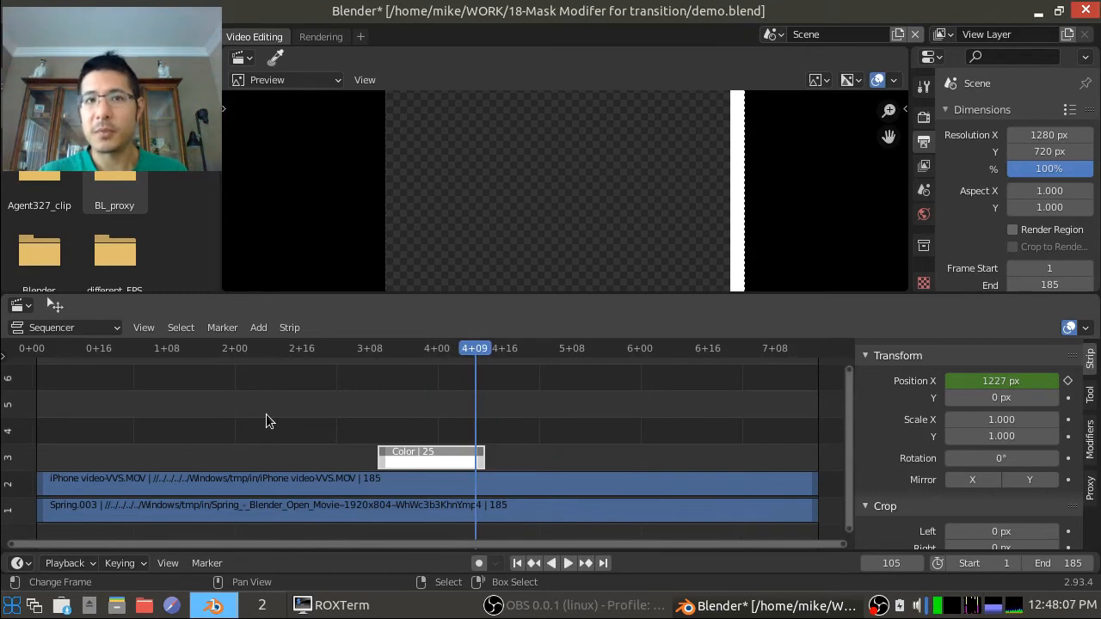
key(Left)
key(Left)
key(Left)
key(Left)
key(Left)
key(Left)
key(Left)
key(Left)
key(Left)
key(Left)
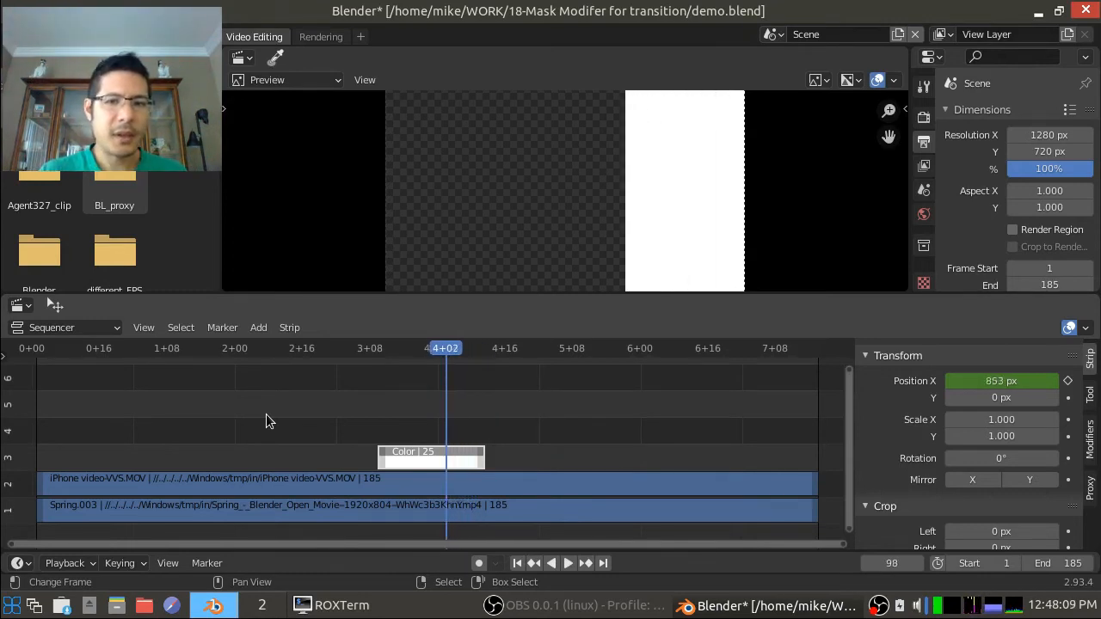
key(Left)
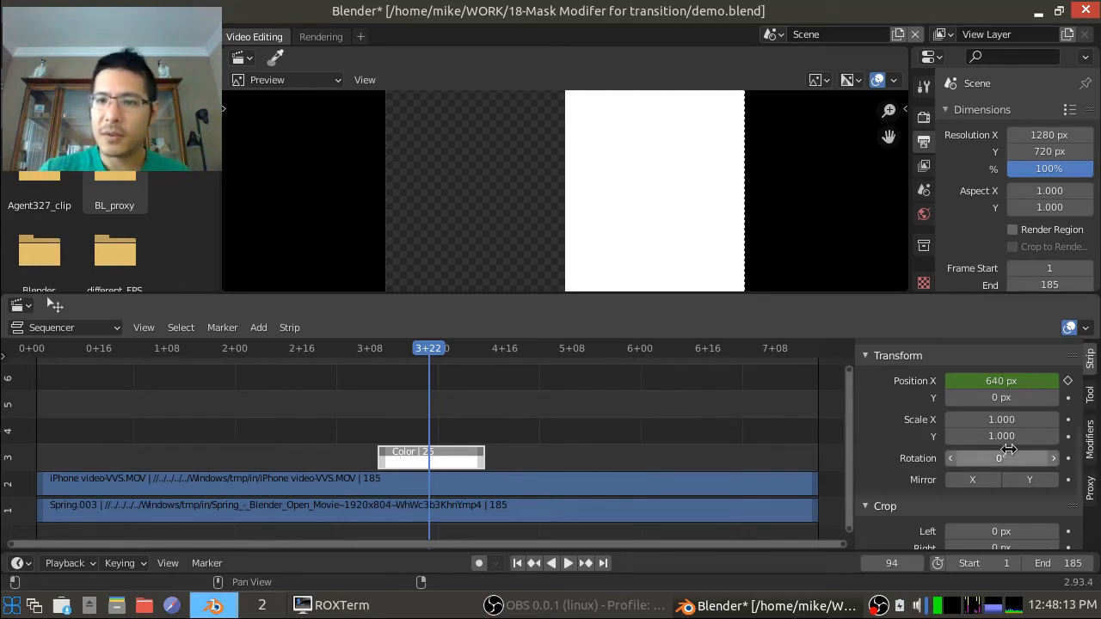
Step: Mute the Color strip and play back the masked transition from 3+05
scroll(1010, 456, up, 8)
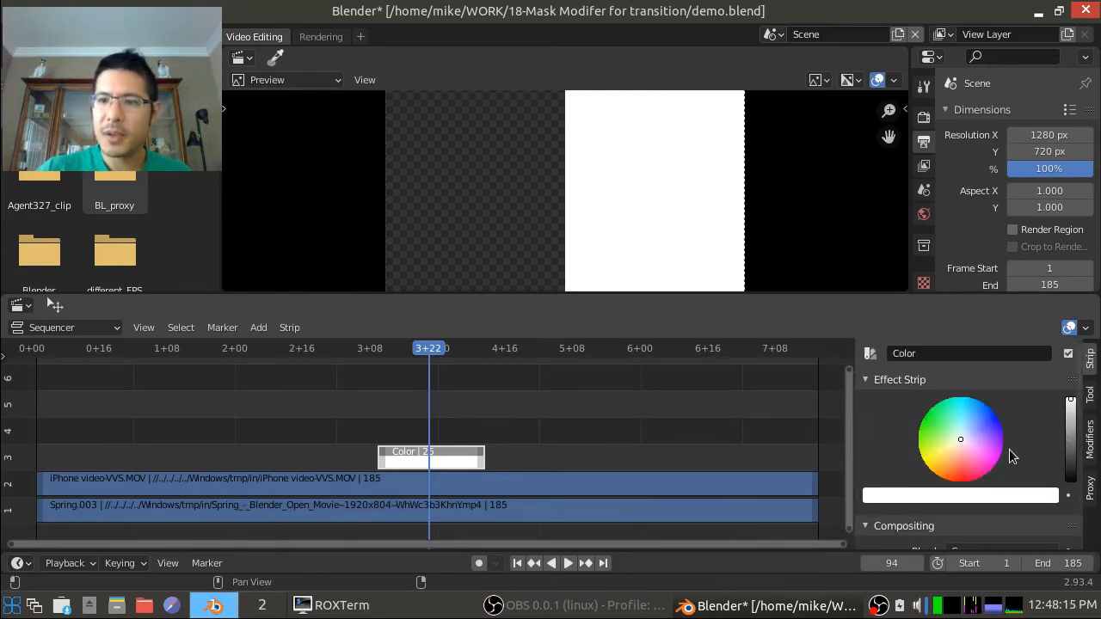
click(1068, 353)
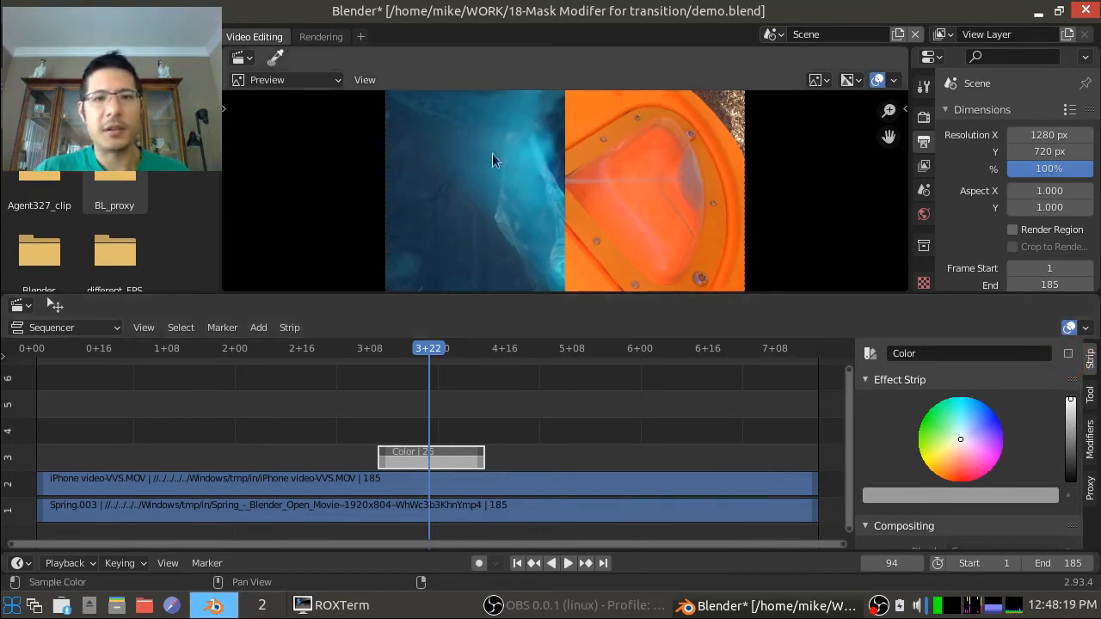
click(357, 425)
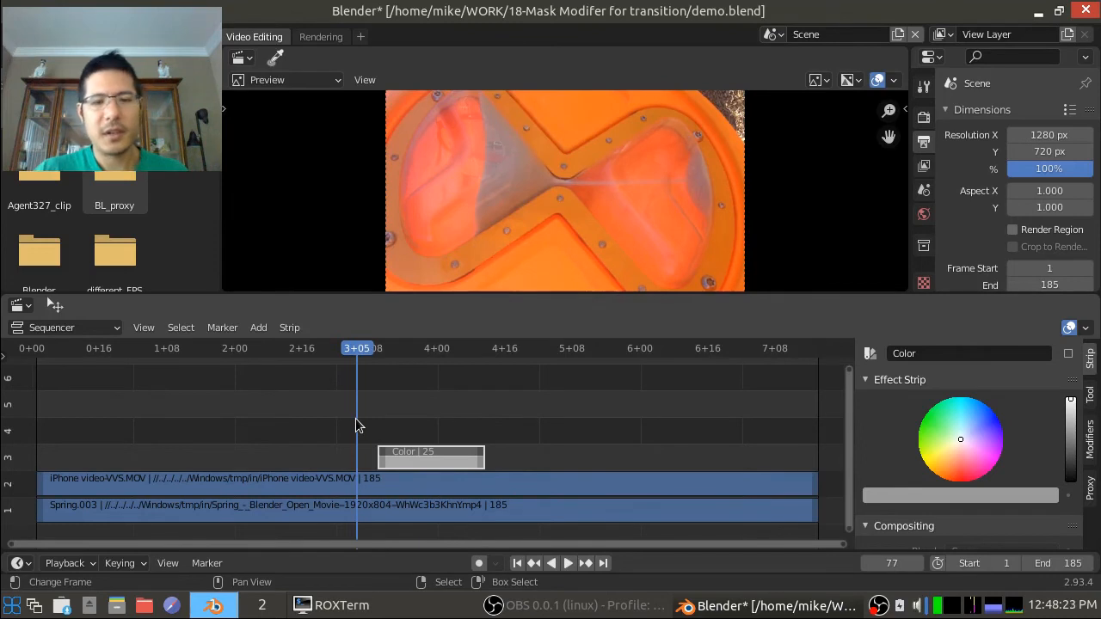
key(space)
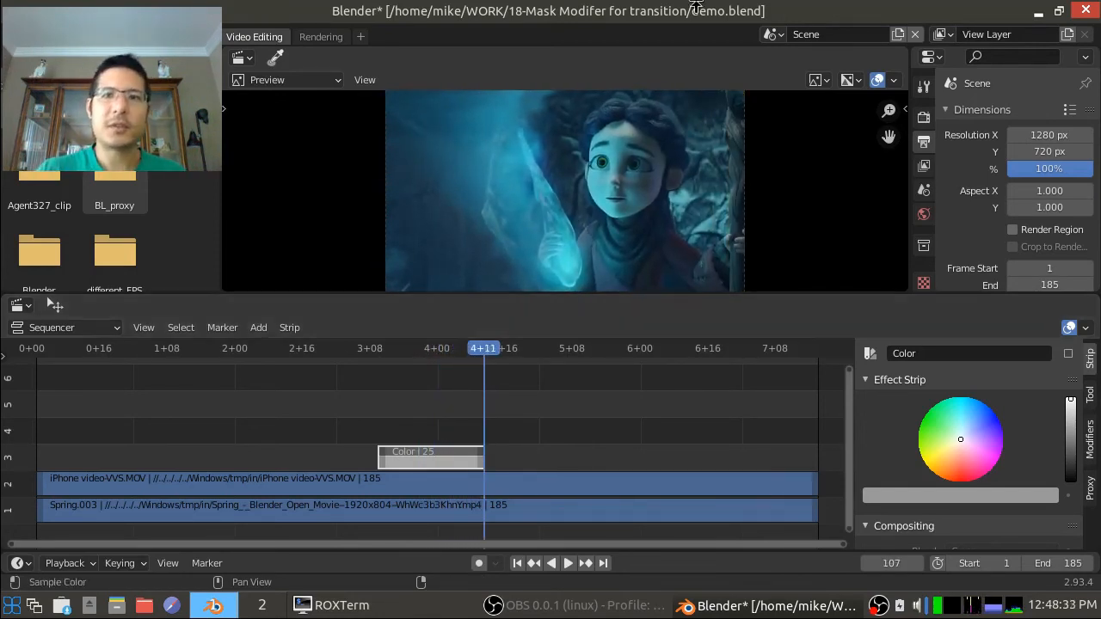
Step: Switch to Scene.001 and scrub through the end of the Wipe effect to compare it with the masked transition
click(773, 33)
click(793, 76)
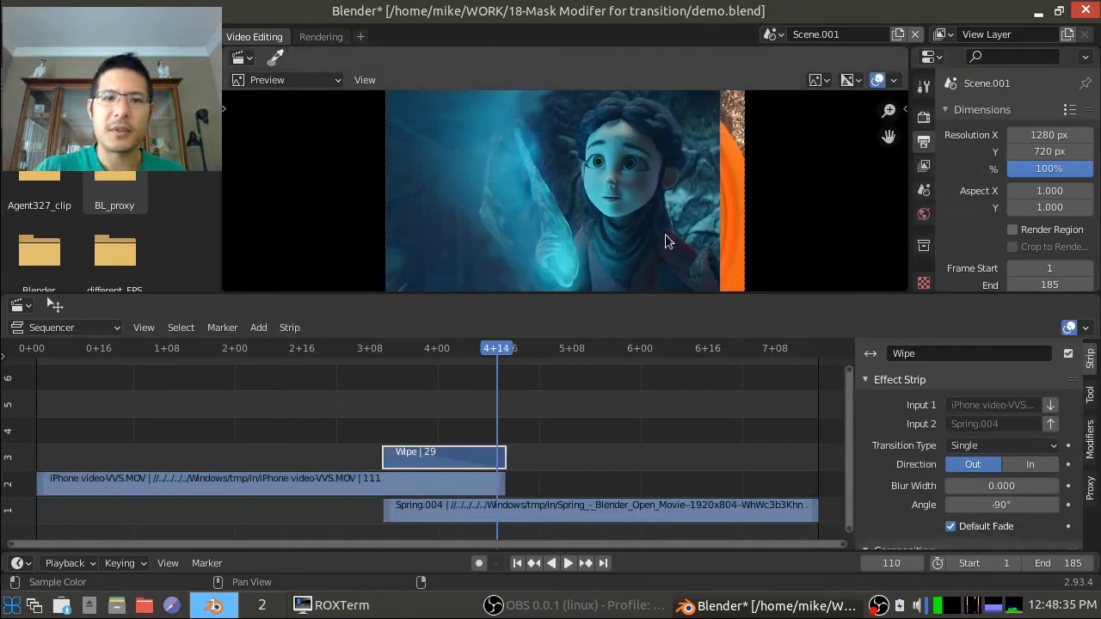
click(384, 398)
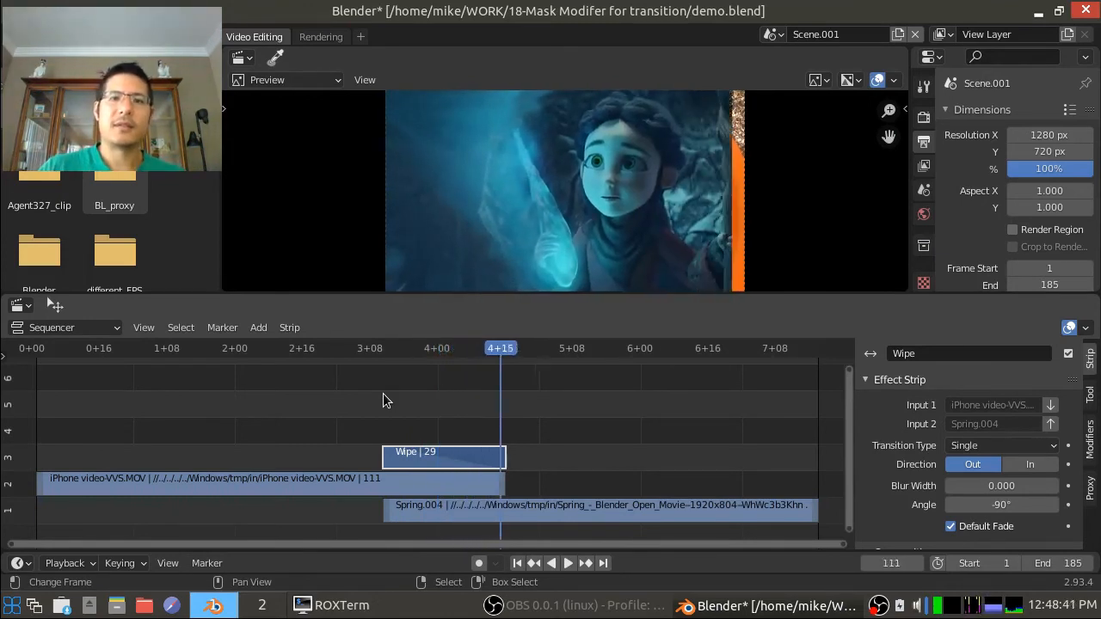
Step: Return to the scene named Scene and scrub back and forth through the masked transition over the Color strip
click(771, 34)
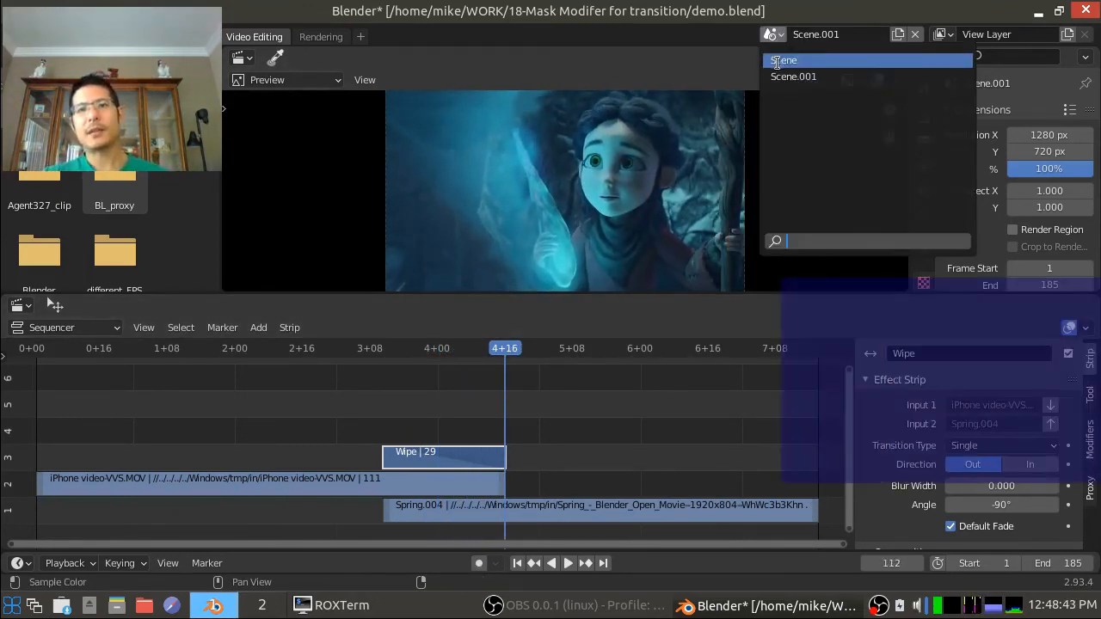
click(808, 72)
drag(401, 413, 420, 408)
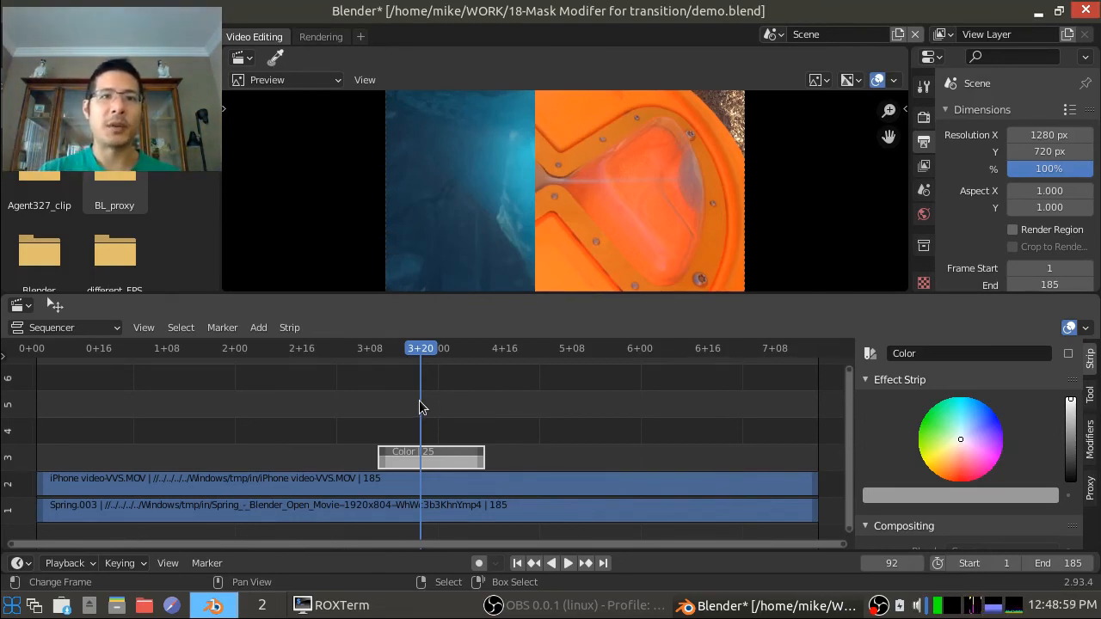
drag(421, 406, 374, 414)
Step: Unmute the Color strip and move the playhead to its first frame, 3+10
click(415, 456)
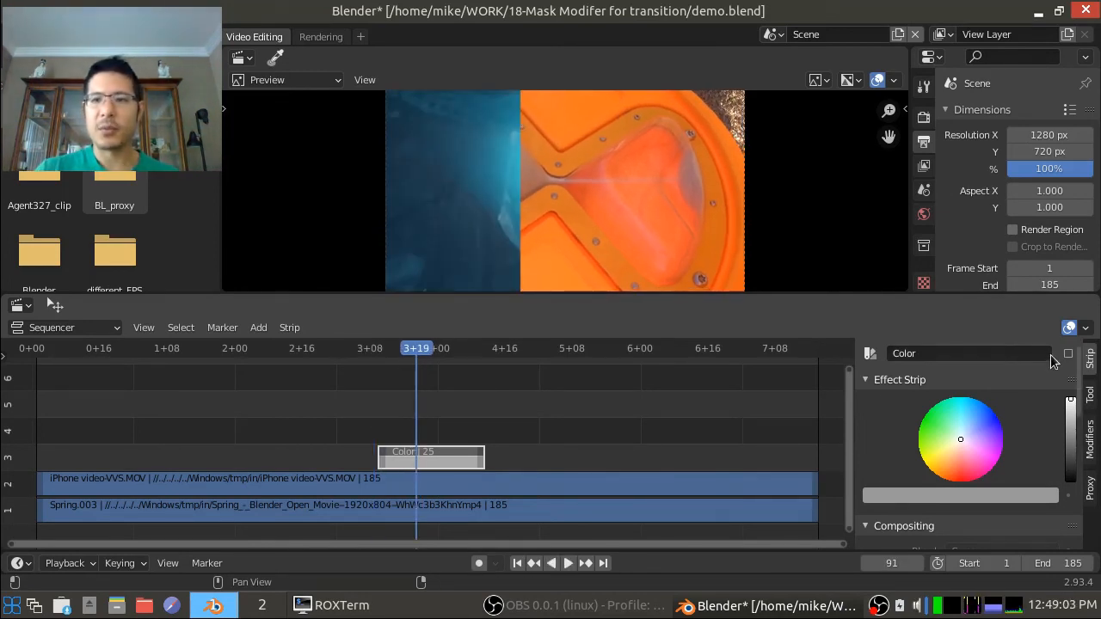
click(1068, 353)
key(Page_Down)
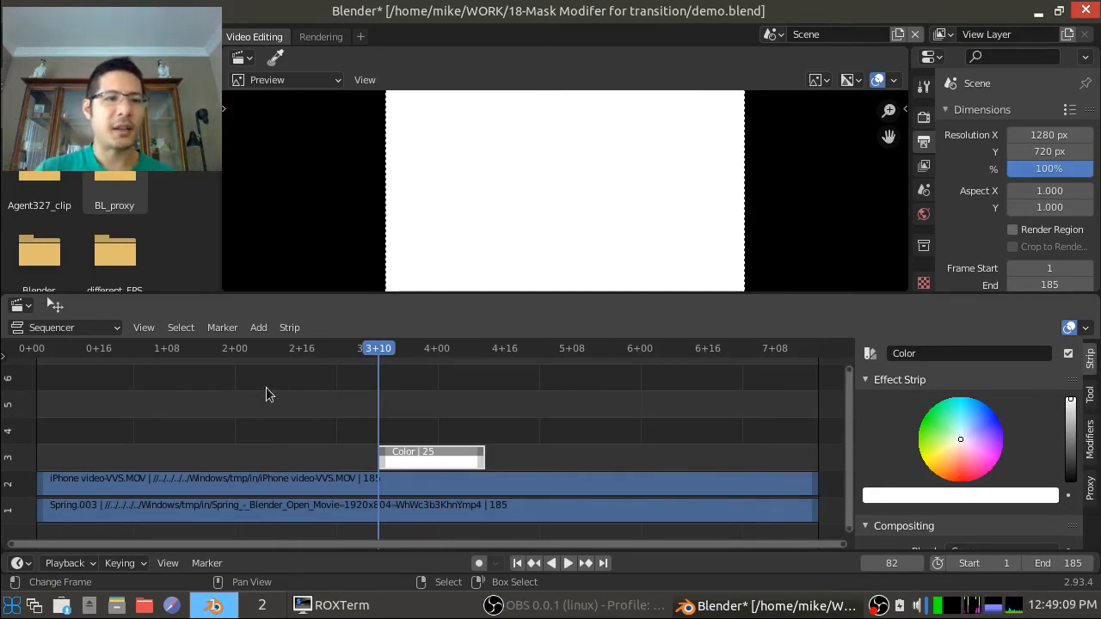
Step: Scrub and play the timeline before, across and past the unmuted Color strip to examine the mask's coverage, ending at 6+17
click(139, 400)
key(space)
drag(178, 392, 479, 384)
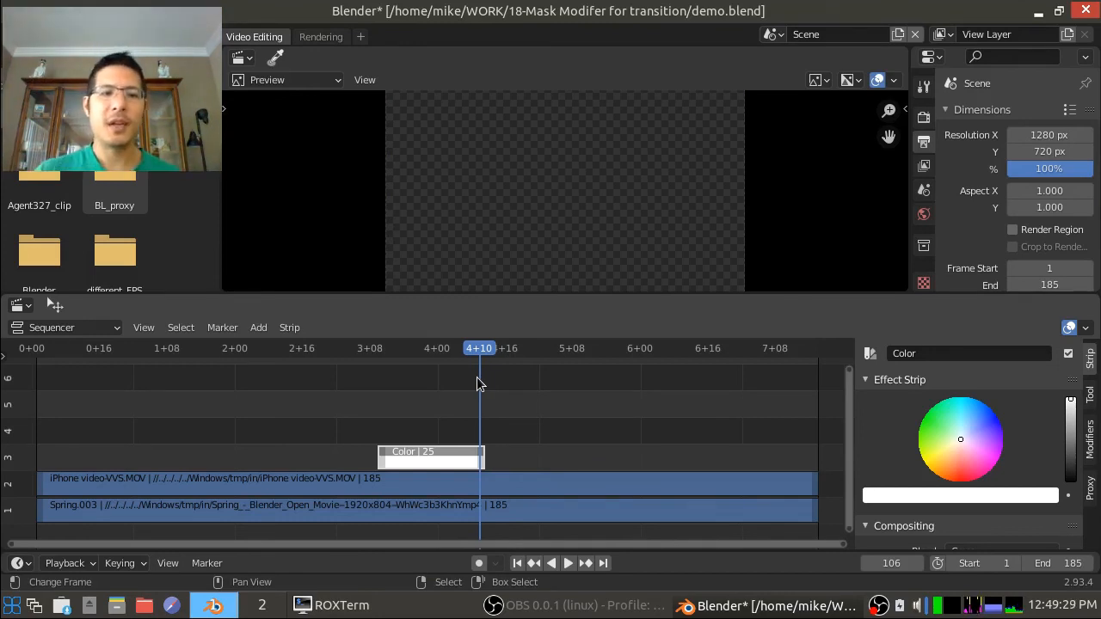
click(487, 379)
click(479, 384)
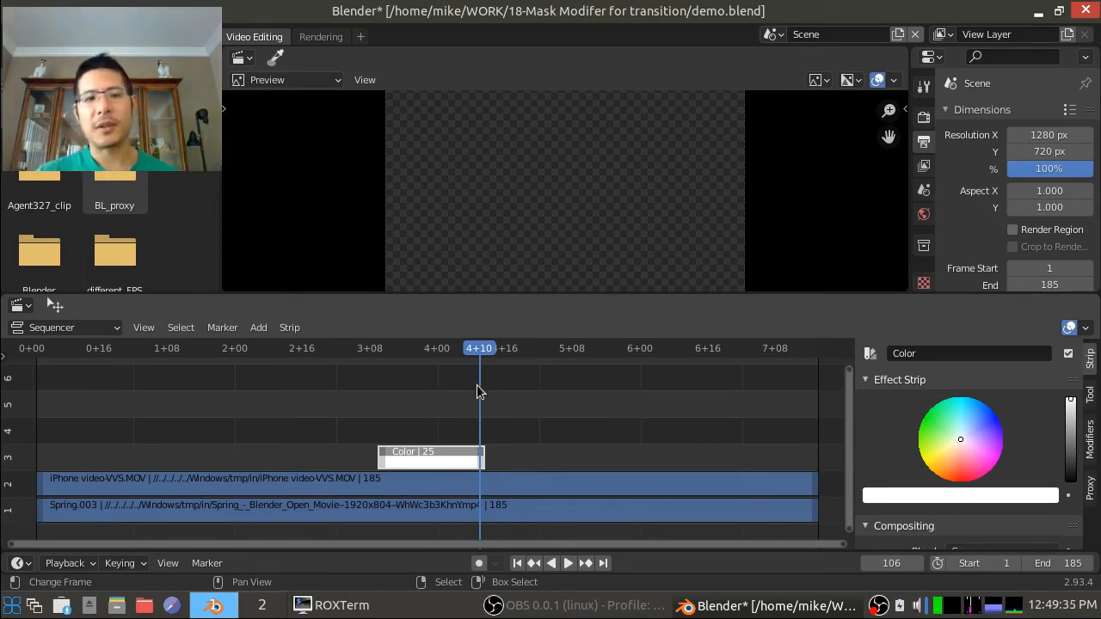
key(space)
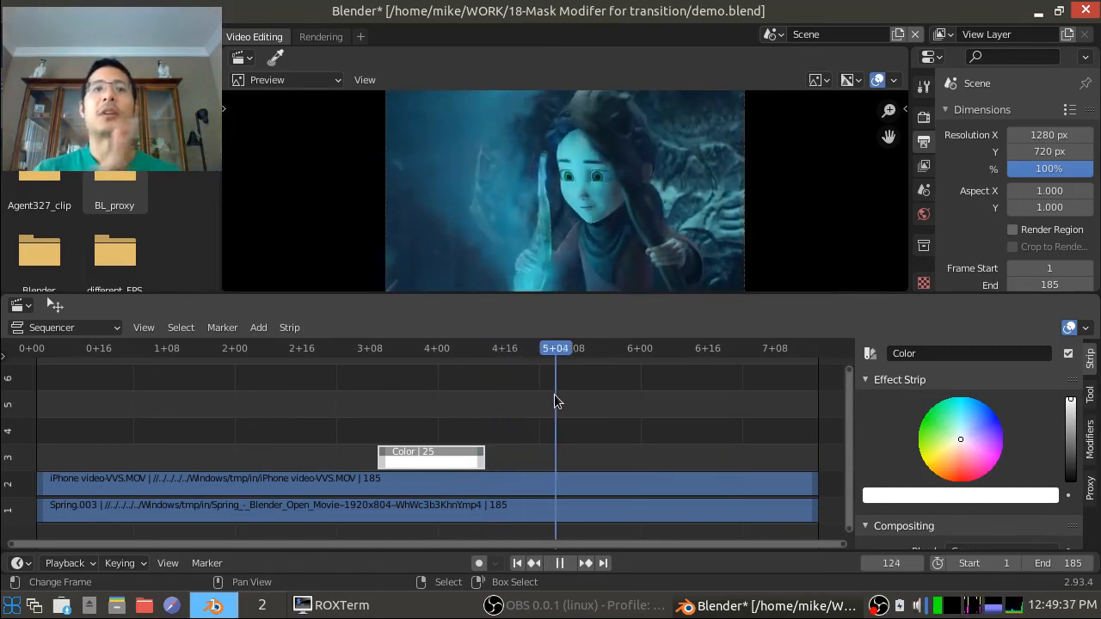
drag(554, 395, 716, 399)
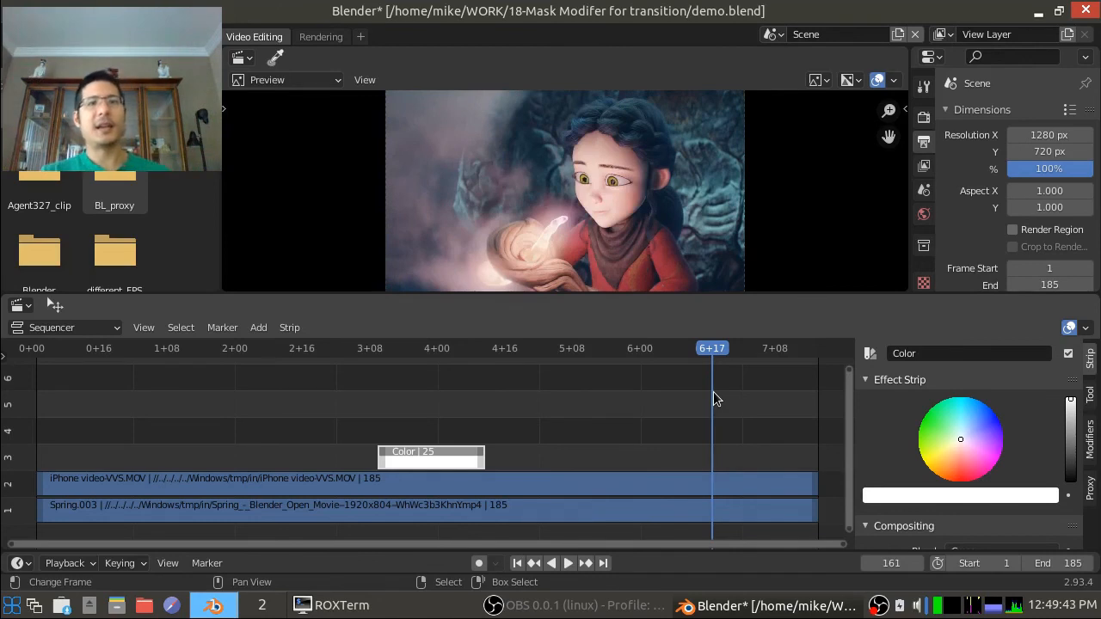